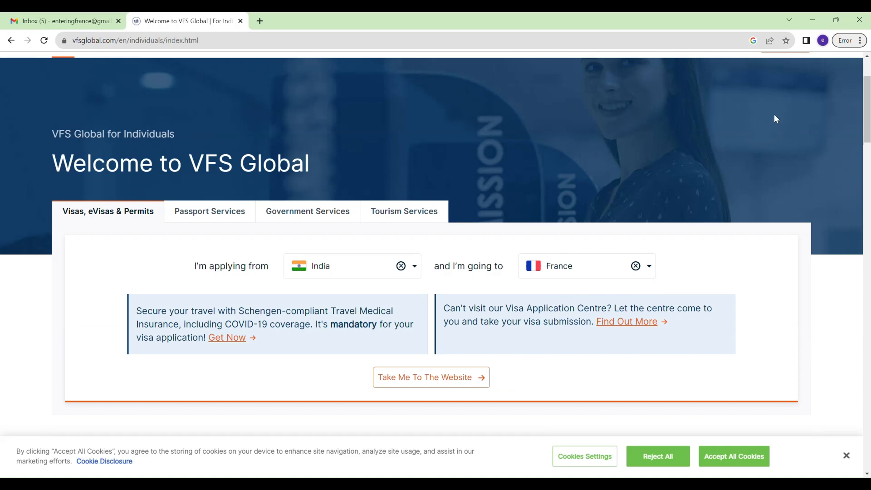
# Accept all cookies on the VFS Global India-to-France individuals page.
pyautogui.click(734, 456)
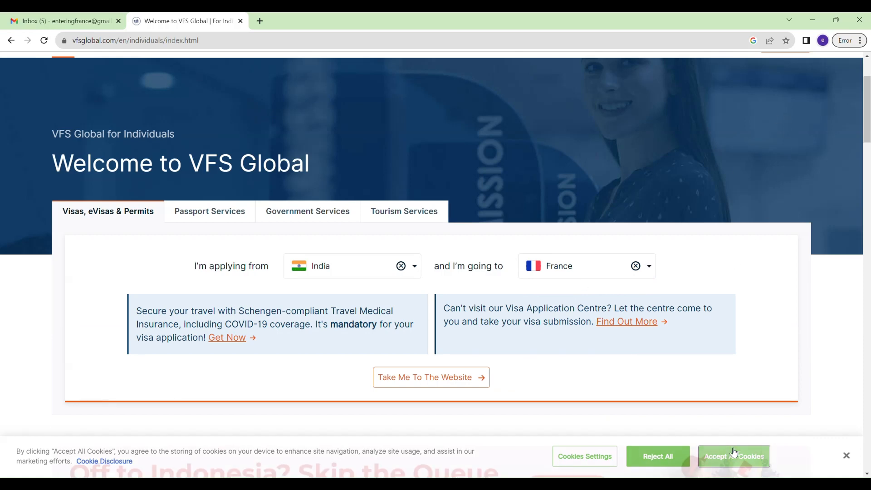
# Follow the VFS India–France apply-for-a-visa guide to its FRANCE-VISAS link, opening it in a new tab.
pyautogui.click(428, 377)
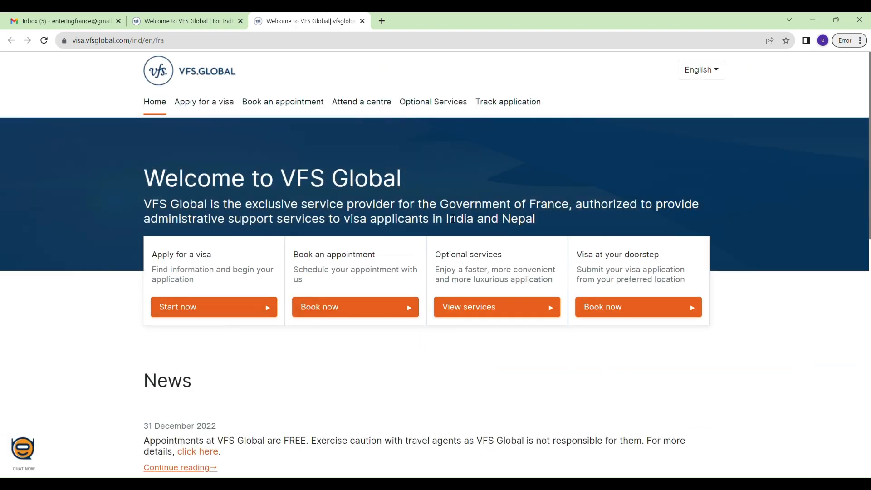
pyautogui.scroll(-2, 407, 352)
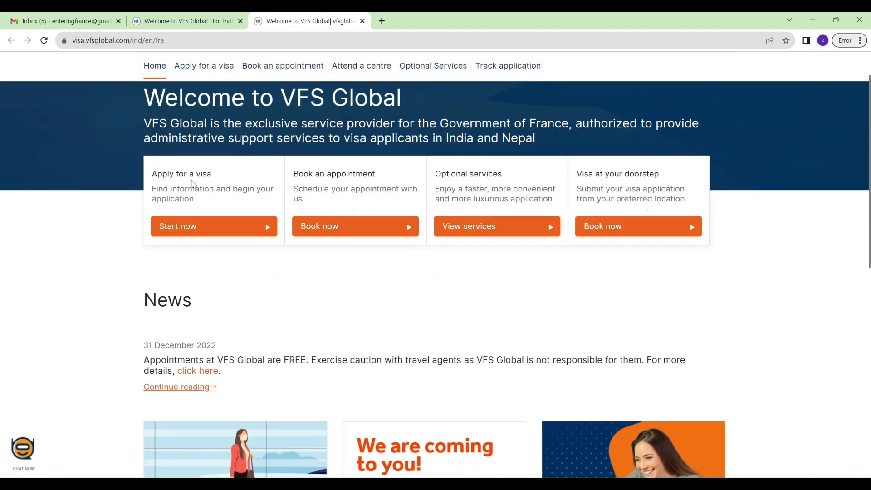
pyautogui.click(224, 231)
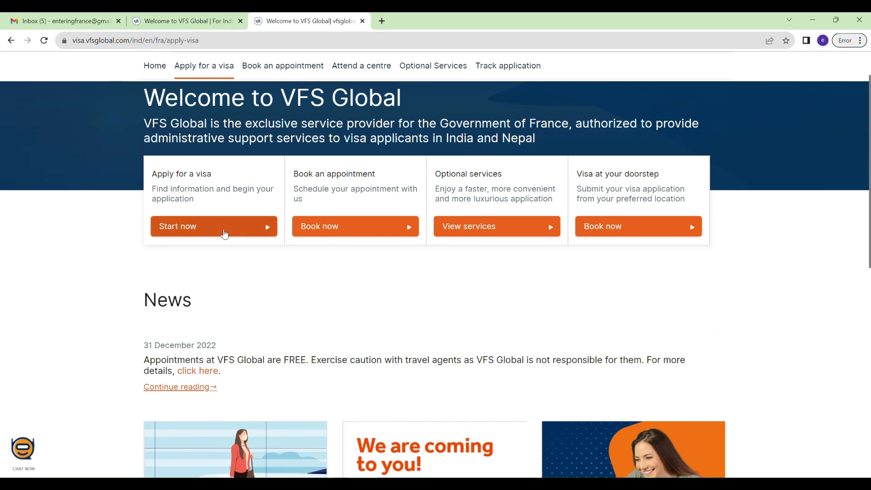
pyautogui.scroll(-4, 331, 282)
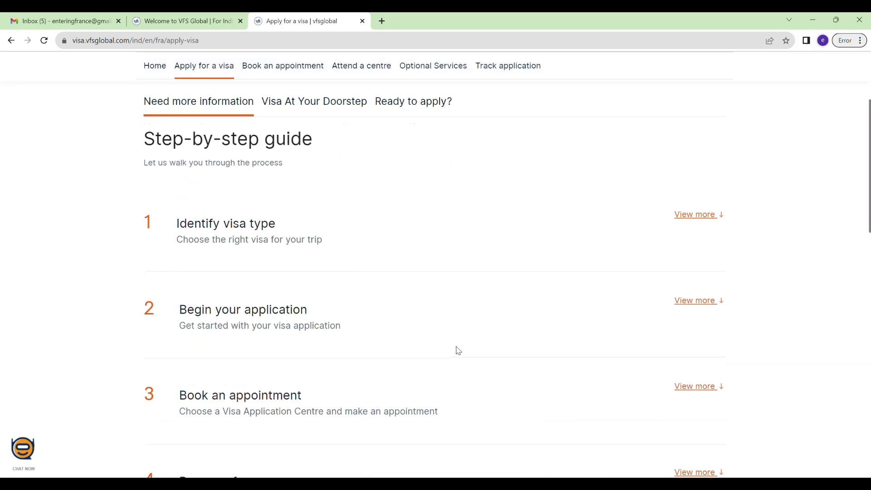
pyautogui.click(708, 303)
pyautogui.scroll(-2, 593, 305)
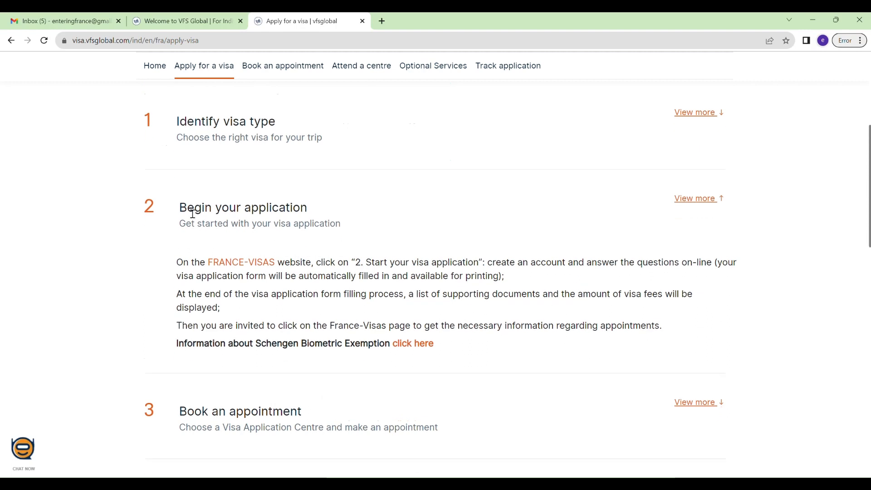
pyautogui.click(242, 265)
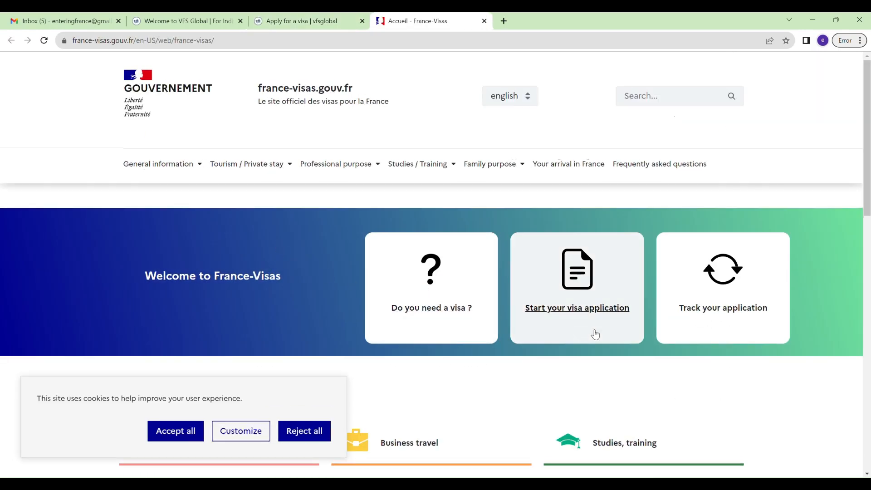
# Accept France-Visas cookies, reach the login page, begin the e-mail, then open account registration.
pyautogui.click(593, 306)
pyautogui.scroll(-2, 570, 302)
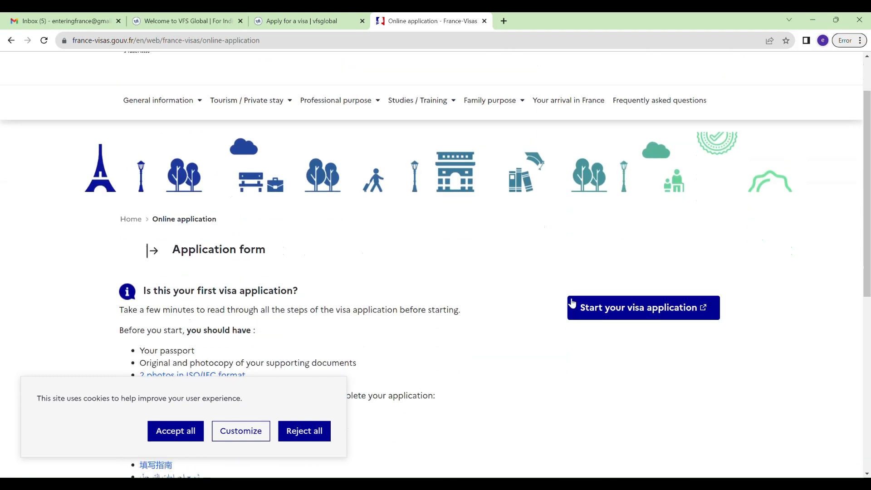
pyautogui.click(191, 429)
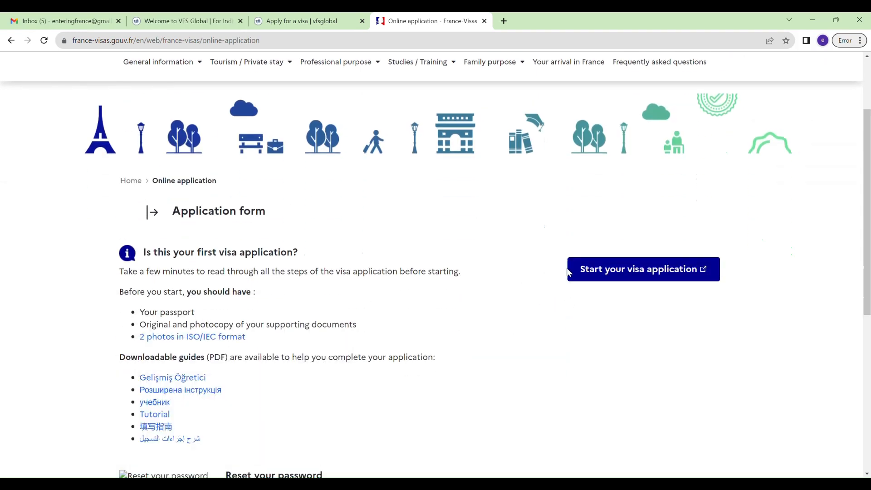
pyautogui.click(582, 271)
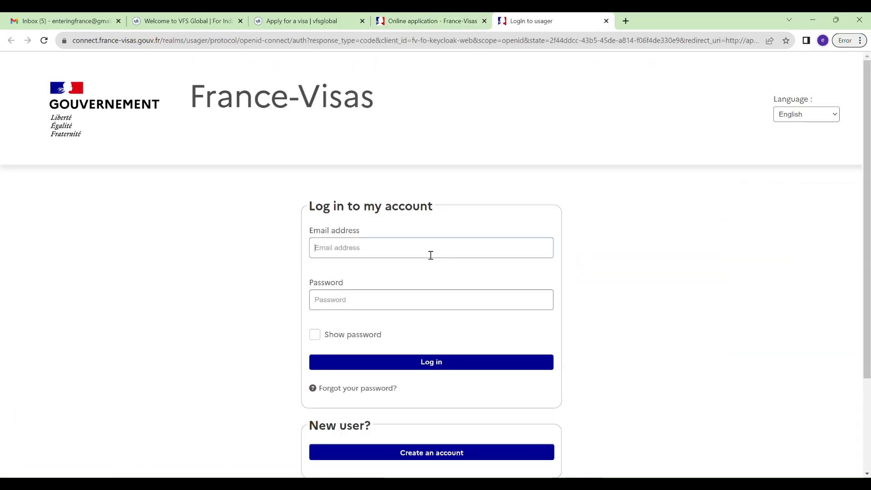
pyautogui.write('e')
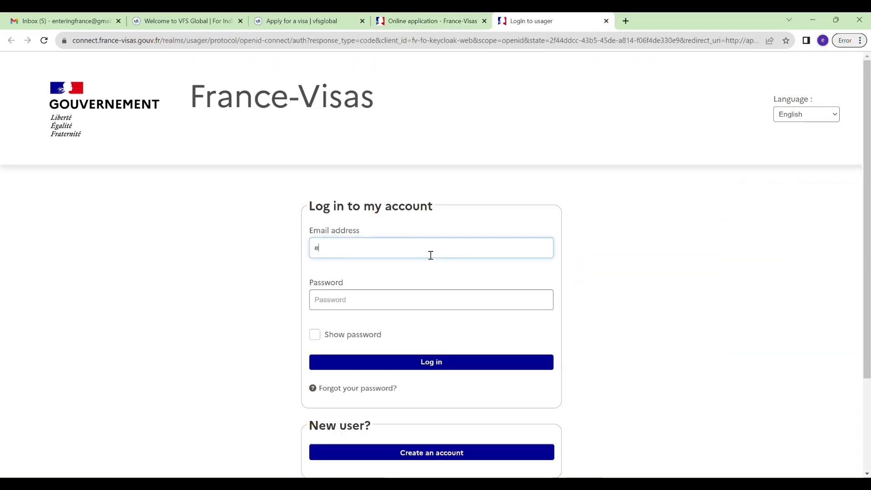
pyautogui.write('nteringfrance')
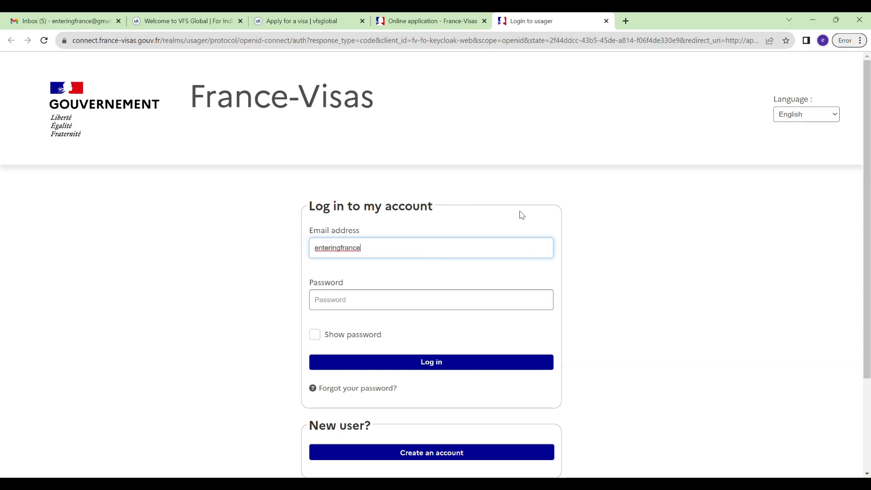
pyautogui.scroll(-2, 520, 214)
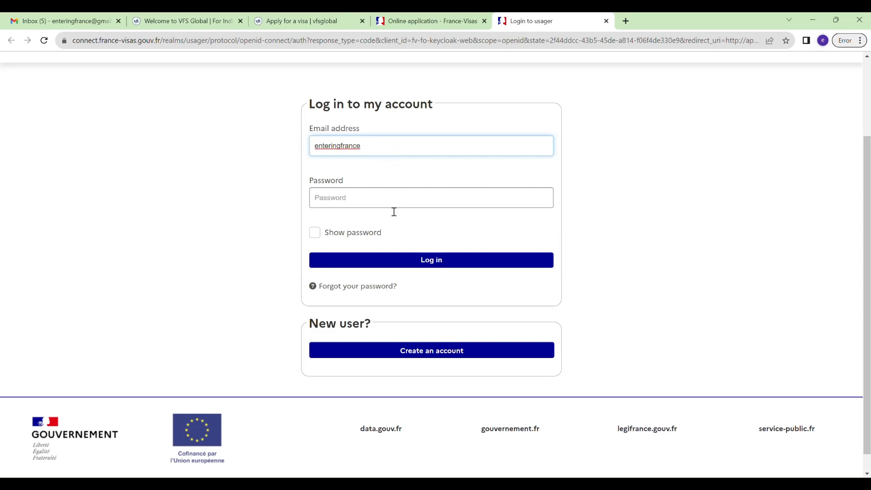
pyautogui.click(469, 352)
# Return to the login form and sign in with the account e-mail and password.
pyautogui.scroll(-3, 481, 338)
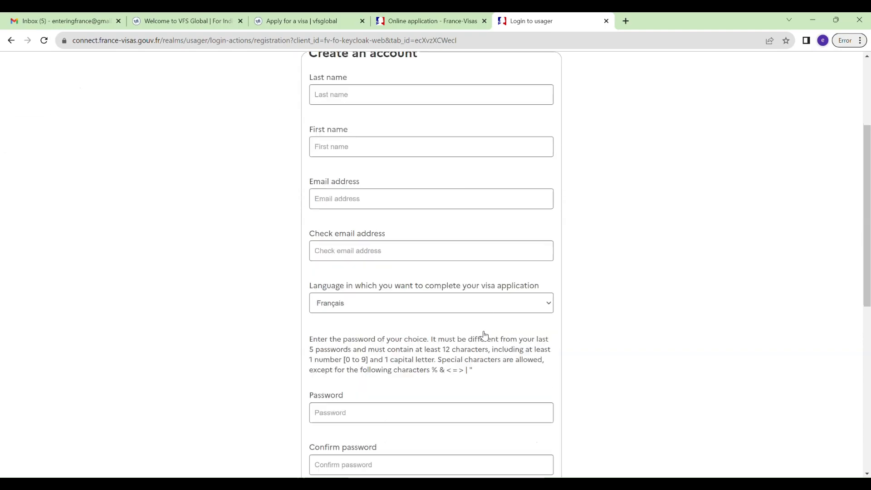
pyautogui.scroll(-6, 481, 336)
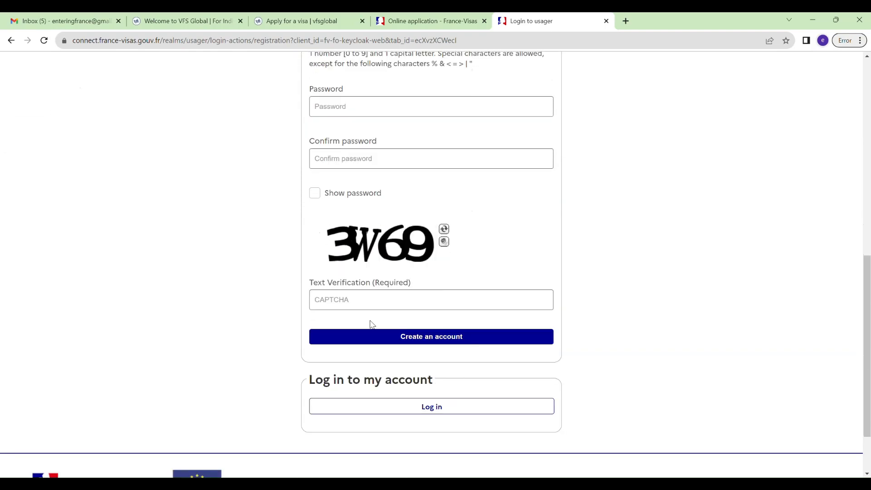
pyautogui.click(447, 407)
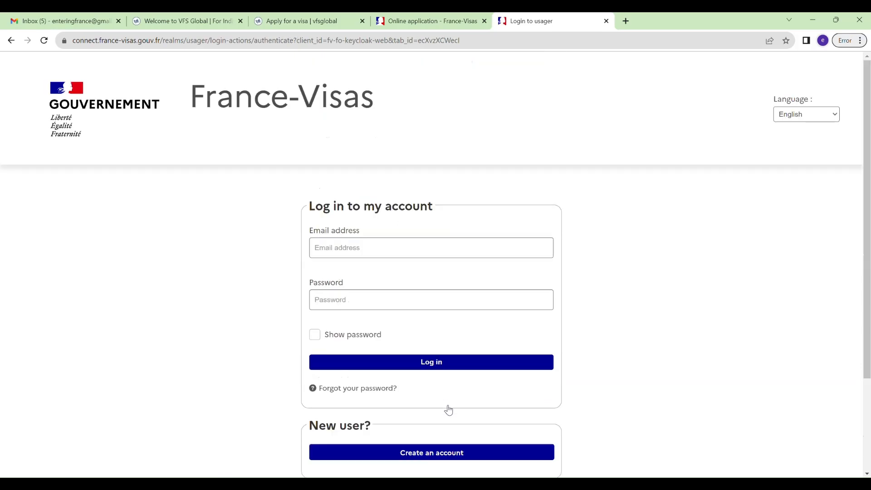
pyautogui.click(406, 253)
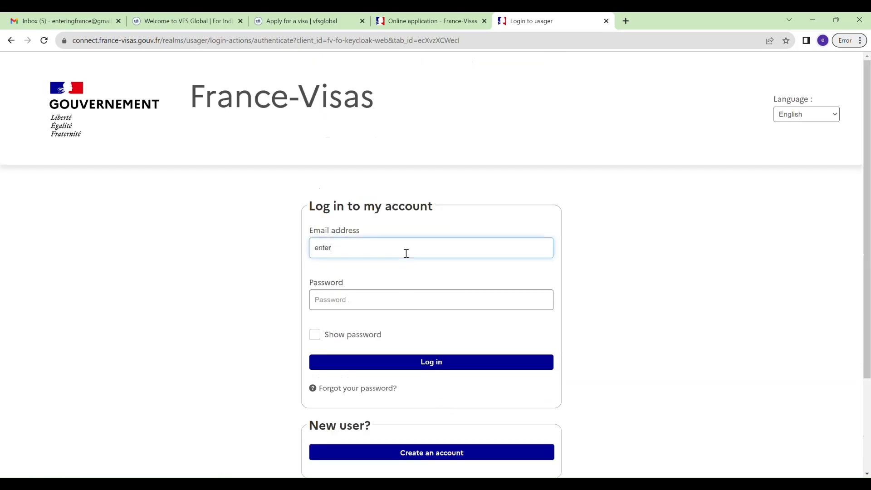
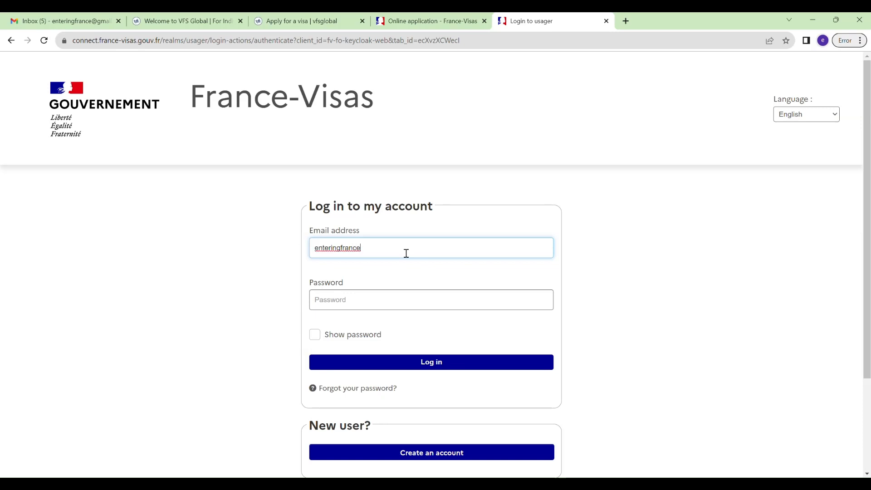
pyautogui.press('Tab')
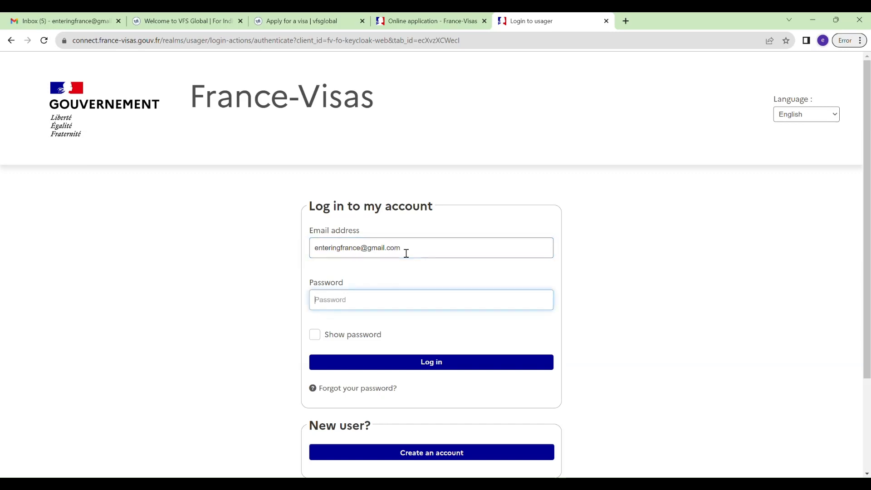
pyautogui.write('•••••••••')
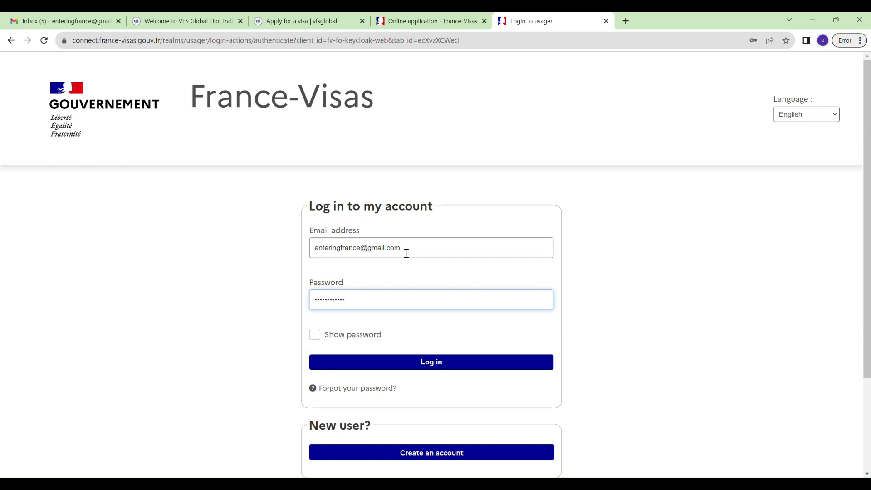
pyautogui.click(411, 363)
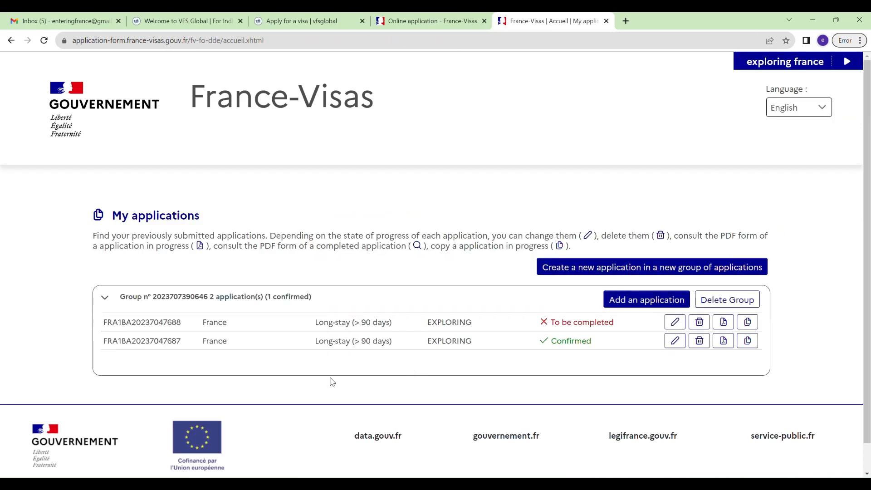
# Start a new application in a new group and set current nationality to Indian.
pyautogui.click(589, 270)
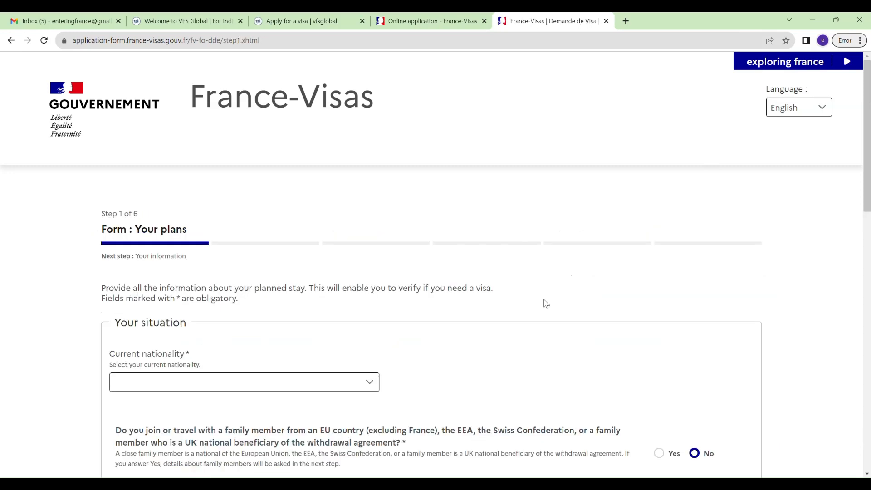
pyautogui.scroll(-3, 546, 303)
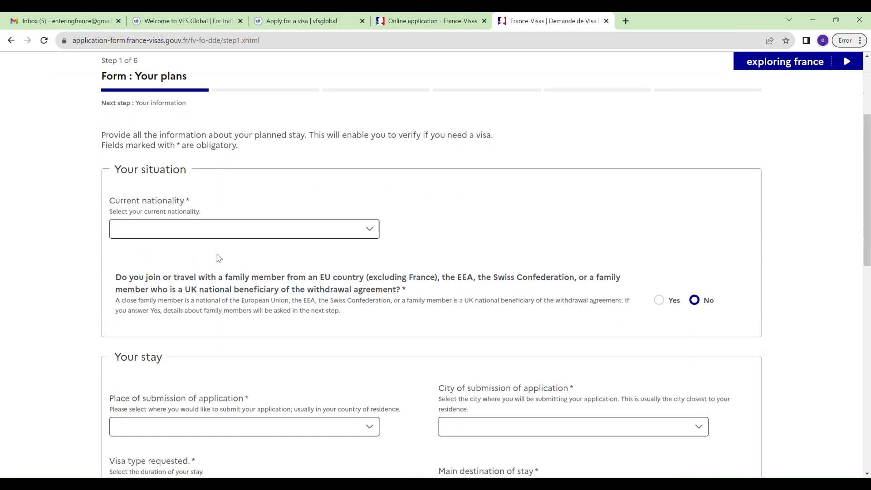
pyautogui.click(242, 234)
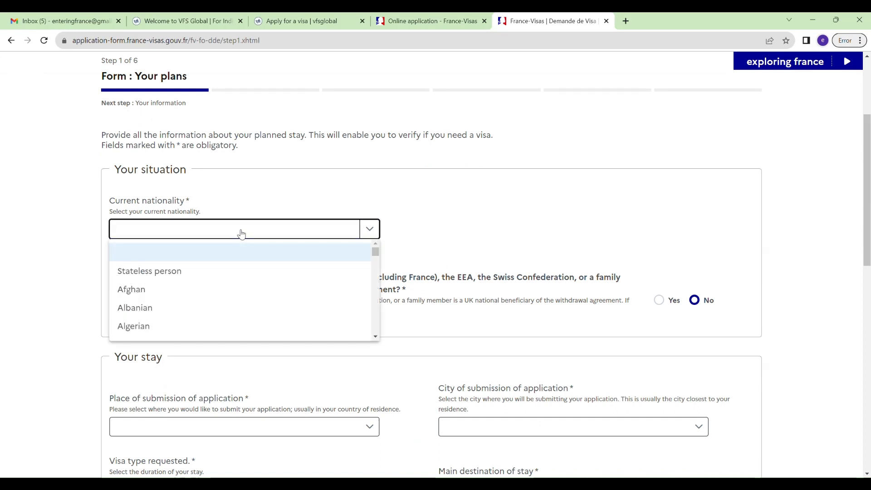
pyautogui.write('Indian')
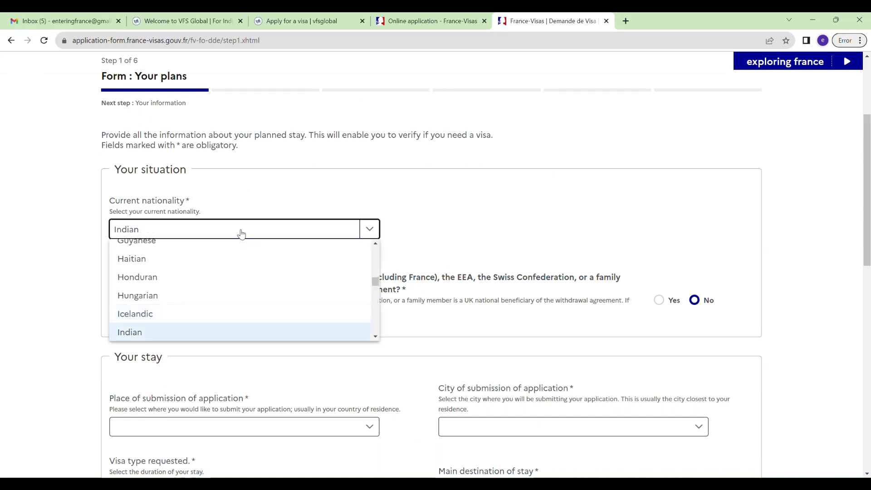
pyautogui.click(220, 332)
pyautogui.scroll(-2, 222, 336)
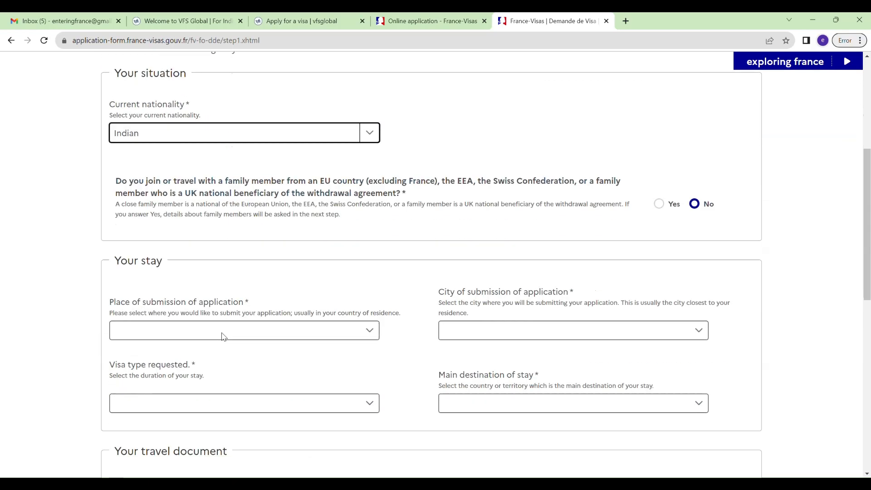
pyautogui.scroll(-2, 335, 325)
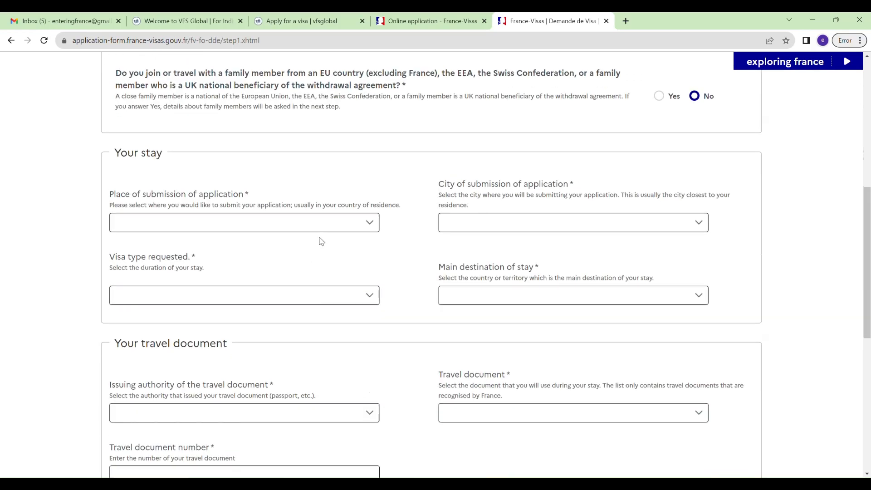
# Set submission in India, Bangalore, with a Long-stay (> 90 days) visa for France.
pyautogui.click(331, 231)
pyautogui.write('india')
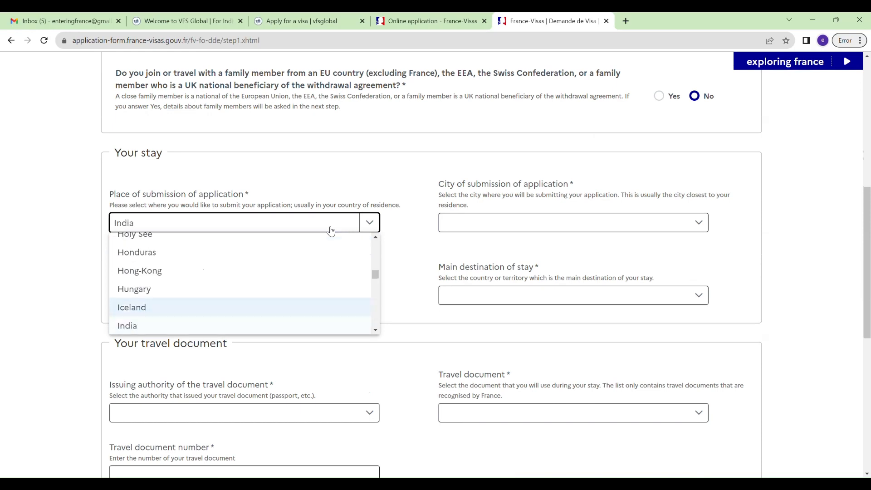
pyautogui.press('Return')
pyautogui.press('Tab')
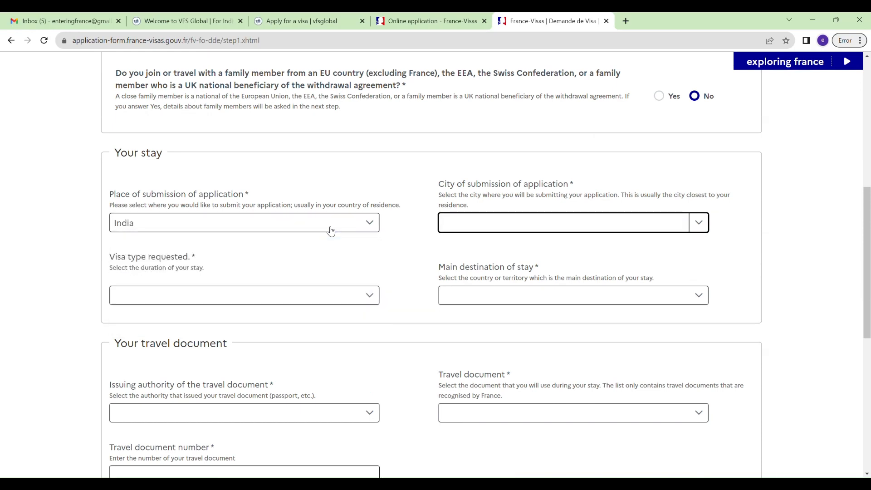
pyautogui.click(464, 230)
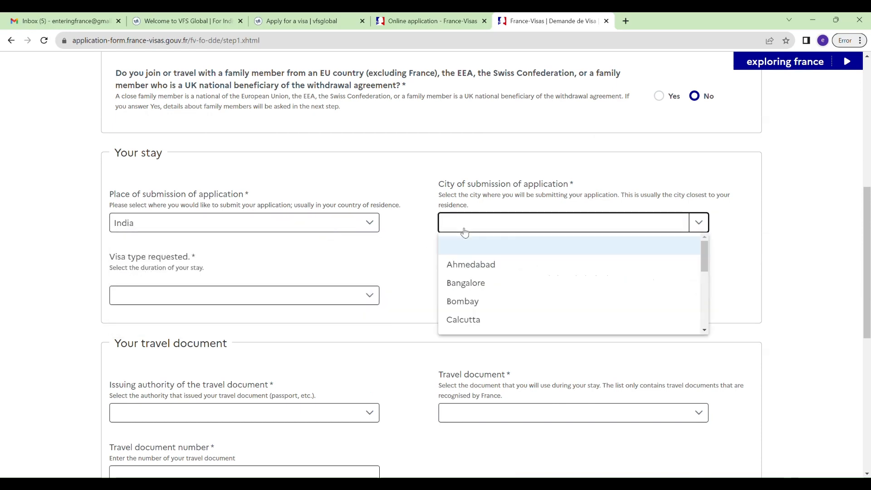
pyautogui.press('b')
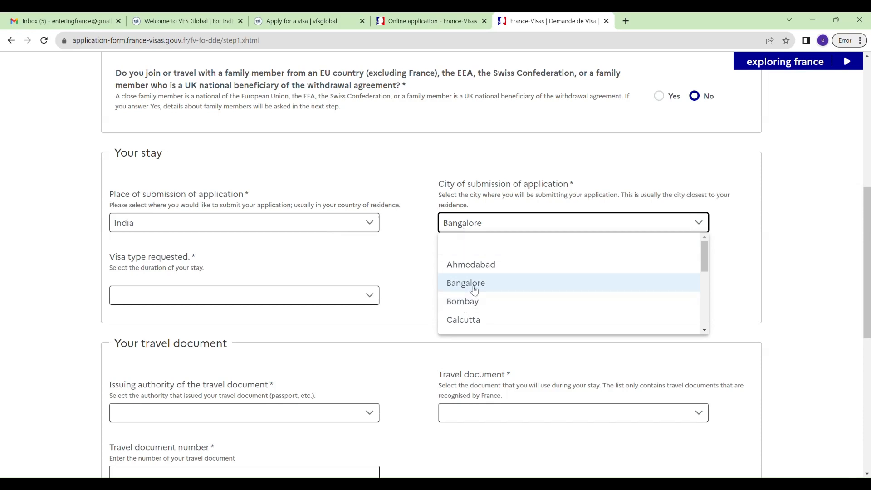
pyautogui.click(452, 283)
pyautogui.click(277, 302)
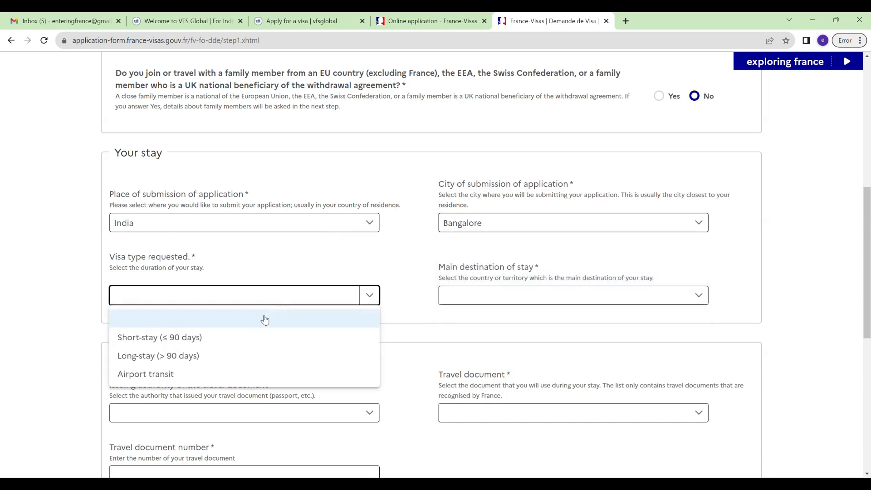
pyautogui.click(160, 357)
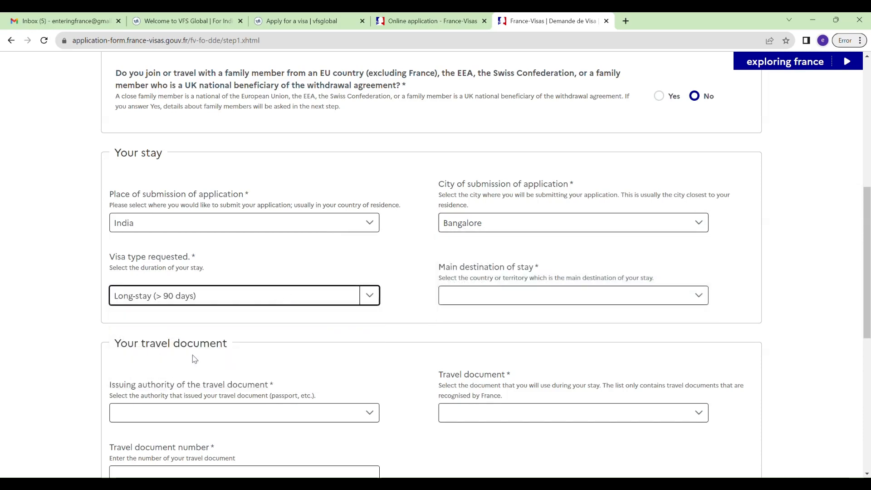
pyautogui.click(489, 299)
pyautogui.click(474, 341)
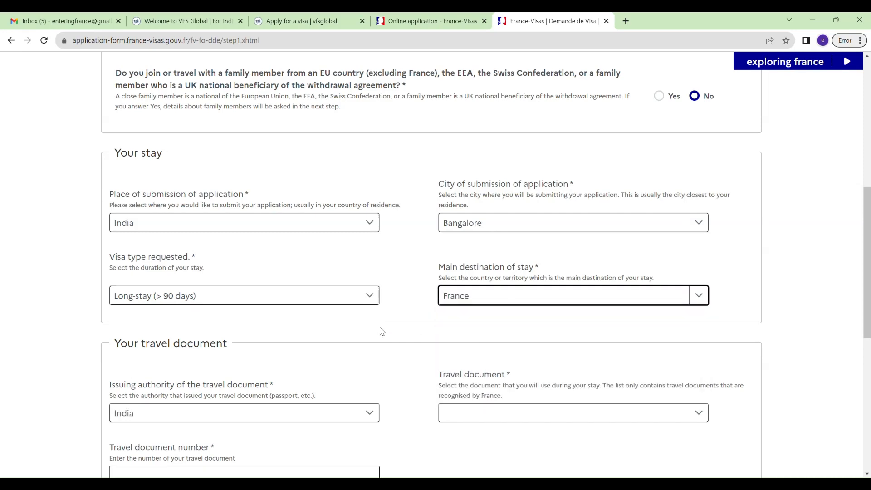
# Enter an Ordinary passport issued 02/08/2023 and expiring 01/08/2033.
pyautogui.scroll(-3, 383, 317)
pyautogui.click(502, 263)
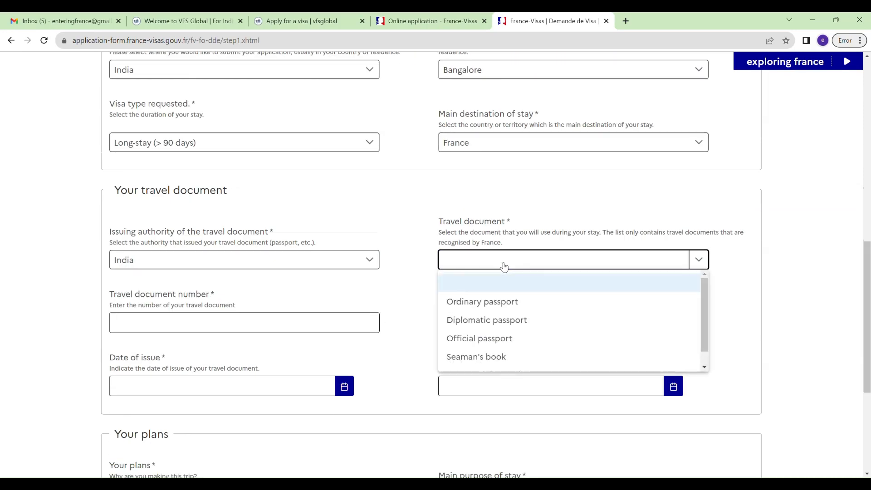
pyautogui.click(501, 302)
pyautogui.click(297, 328)
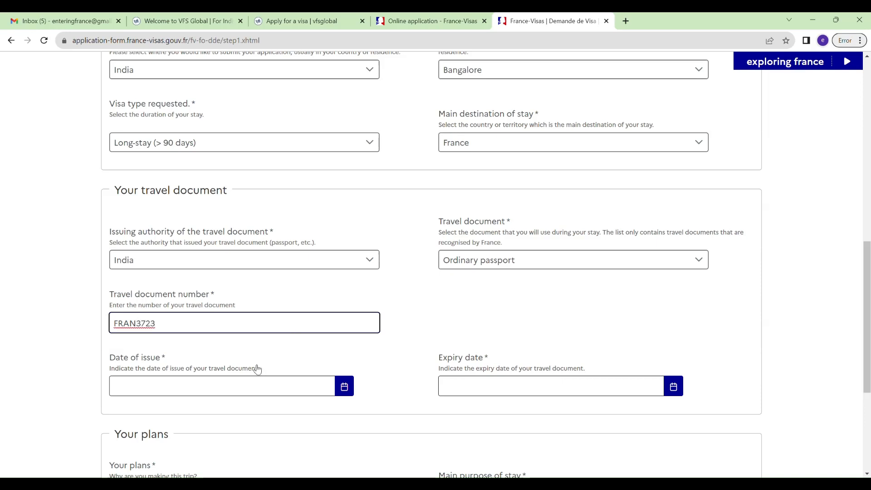
pyautogui.click(220, 394)
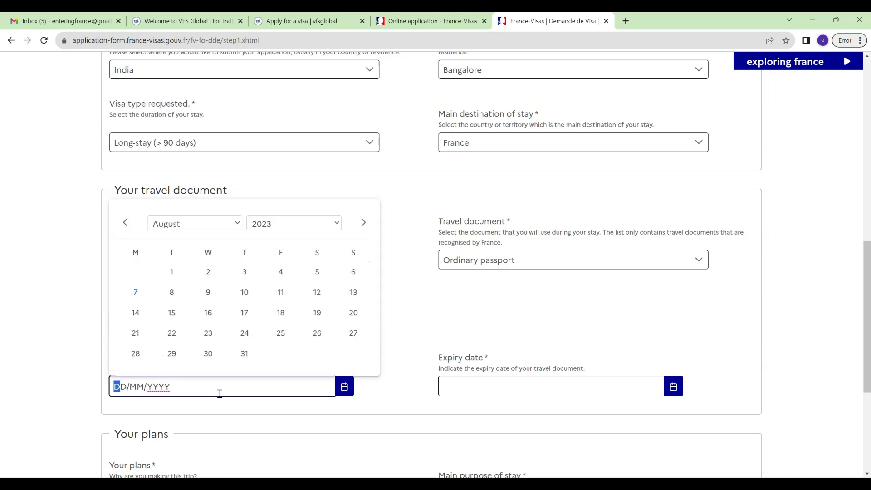
pyautogui.click(209, 272)
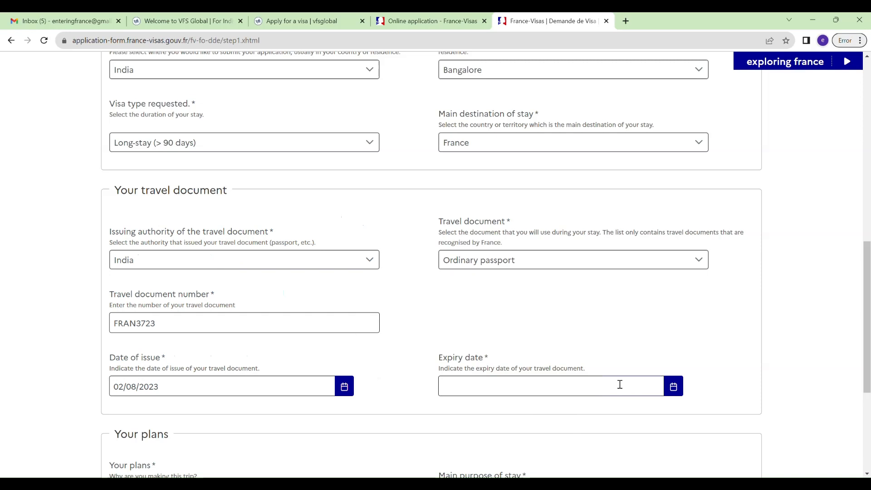
pyautogui.click(676, 389)
pyautogui.click(501, 272)
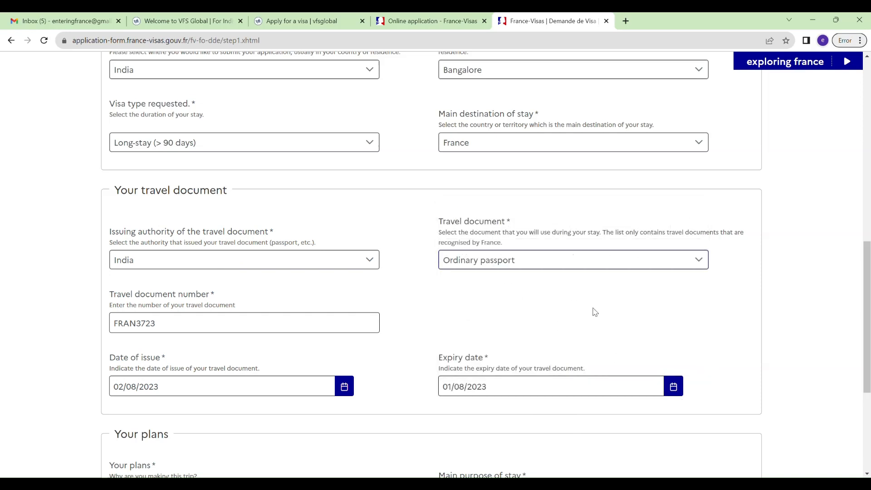
pyautogui.click(675, 387)
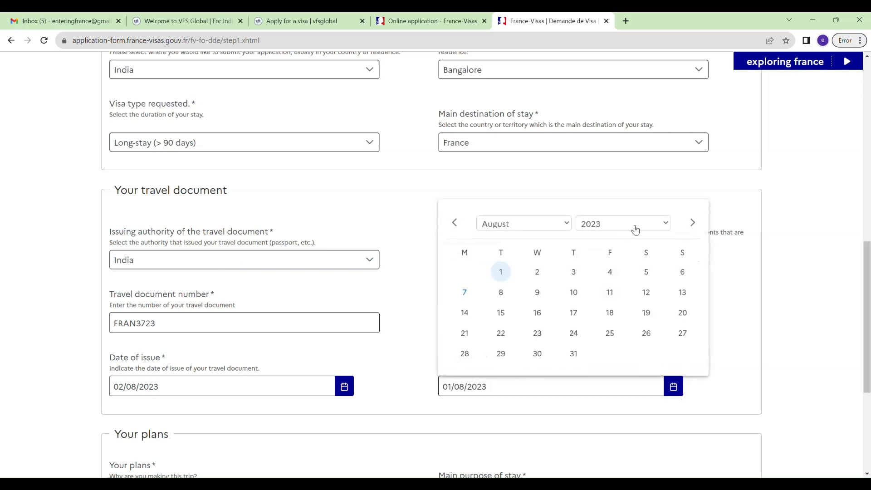
pyautogui.click(601, 443)
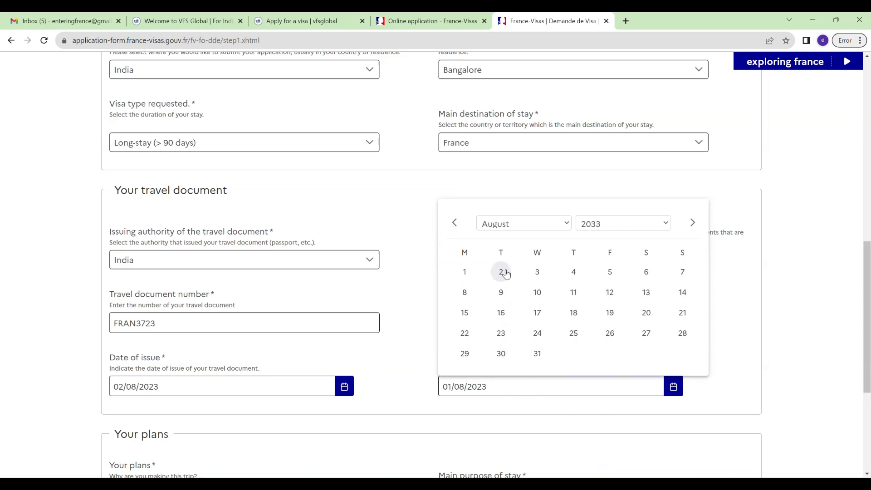
pyautogui.click(465, 272)
# Set plans to Talent Passport - International talents and purpose to Scientist - Researcher / Talent.
pyautogui.scroll(-3, 447, 379)
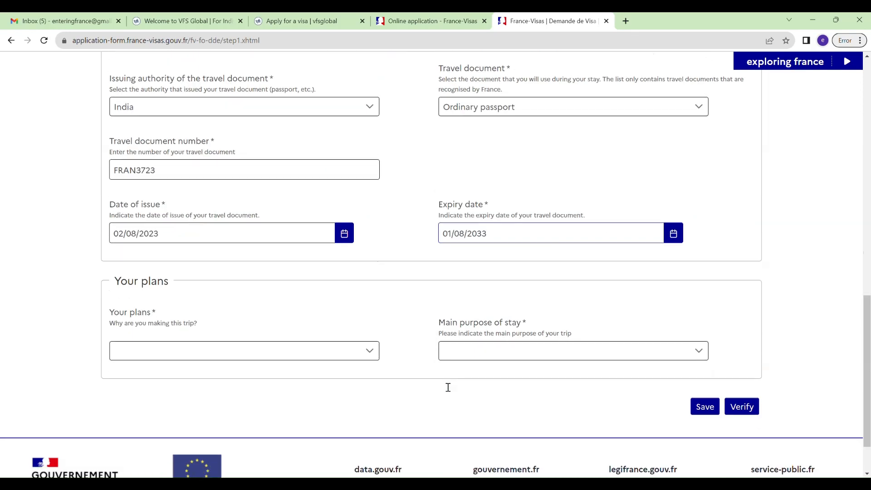
pyautogui.click(364, 355)
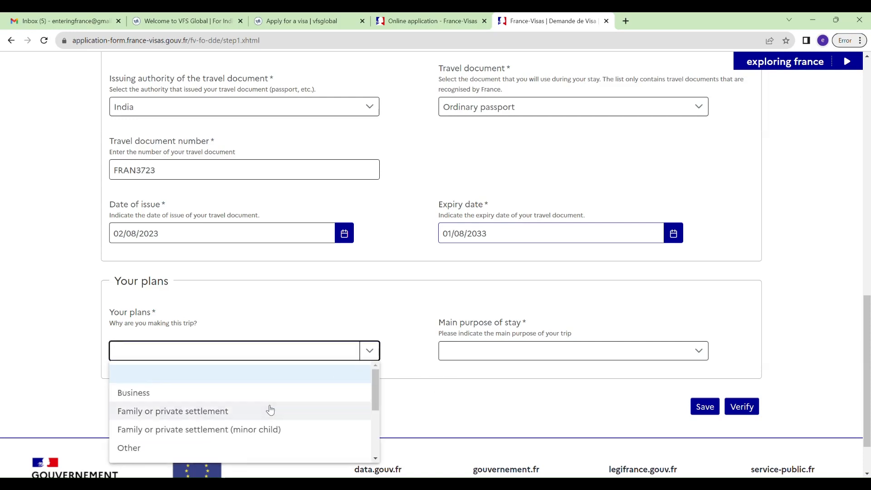
pyautogui.scroll(-3, 270, 413)
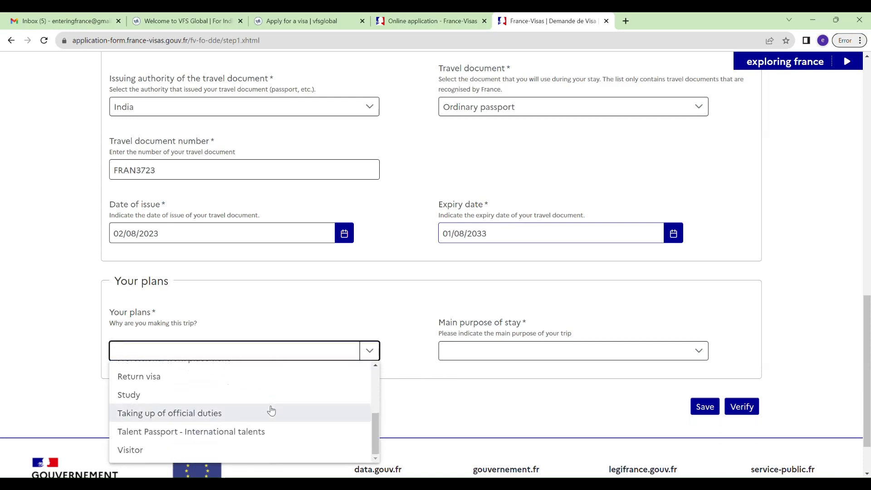
pyautogui.click(263, 431)
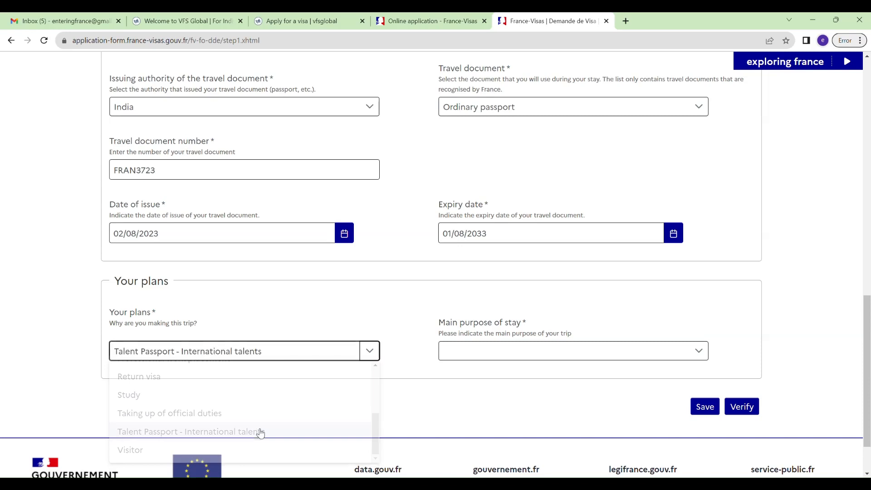
pyautogui.click(550, 351)
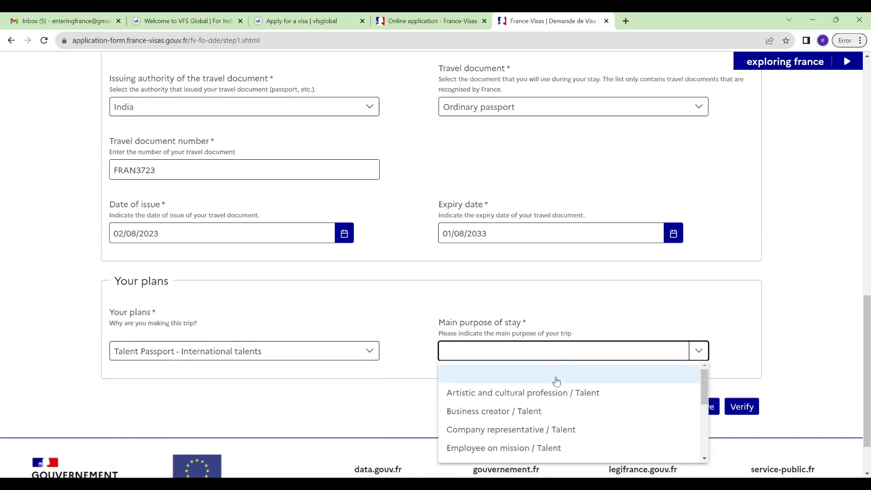
pyautogui.scroll(-3, 567, 396)
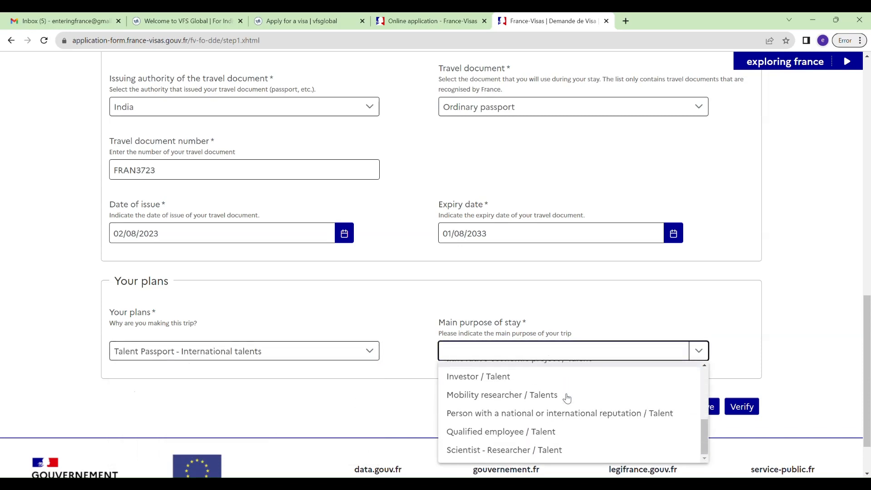
pyautogui.click(538, 451)
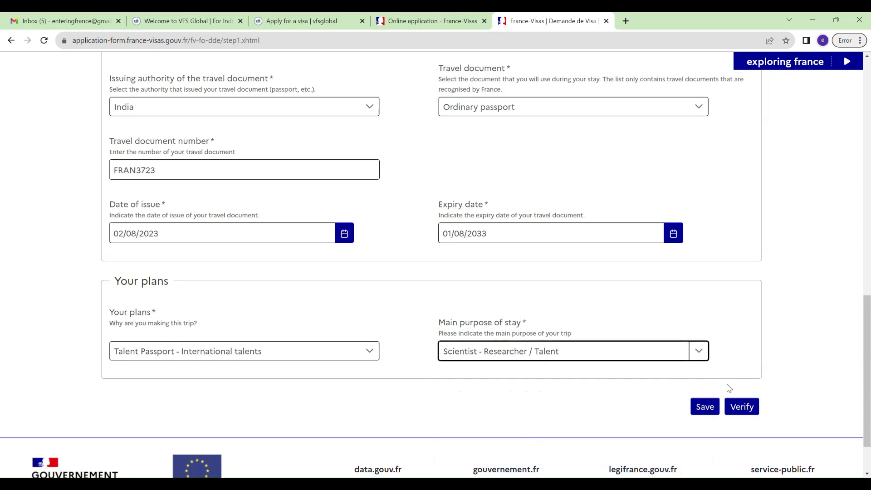
# Verify step 1, go to the next step and confirm the travel document.
pyautogui.click(740, 407)
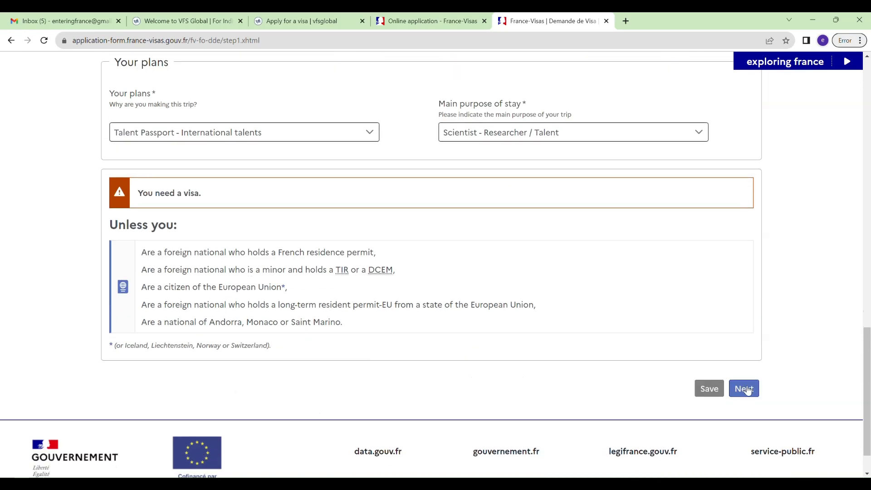
pyautogui.click(747, 390)
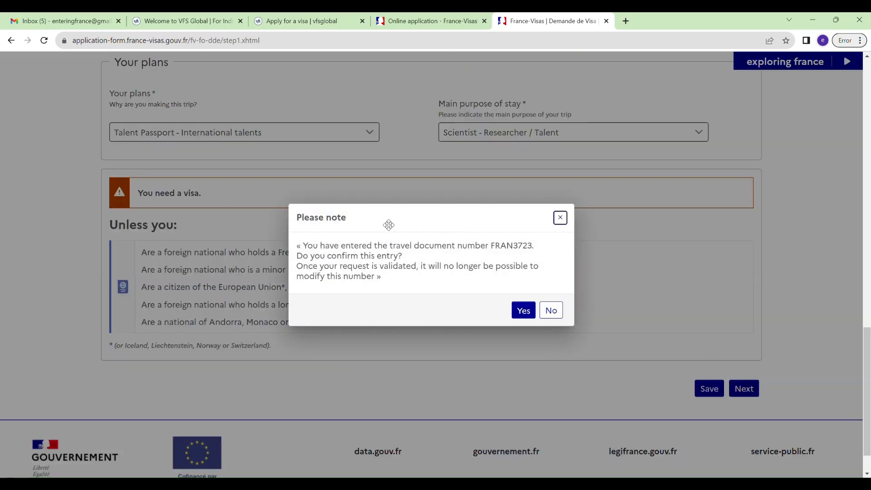
pyautogui.click(523, 310)
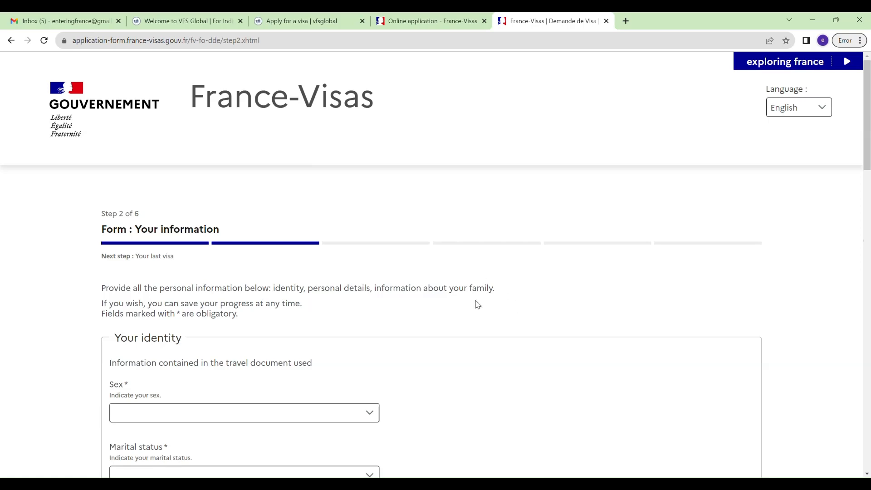
# Set the applicant's sex to Male and marital status to Married.
pyautogui.scroll(-3, 472, 302)
pyautogui.click(323, 260)
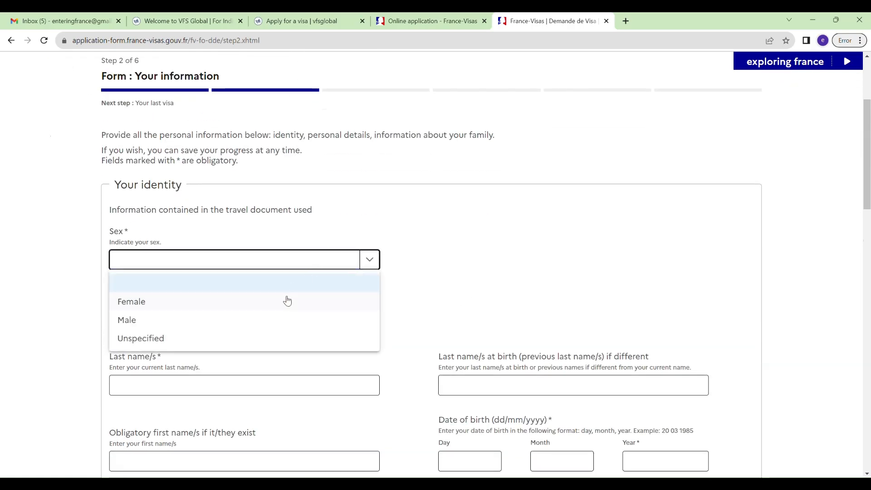
pyautogui.click(281, 319)
pyautogui.scroll(-3, 286, 321)
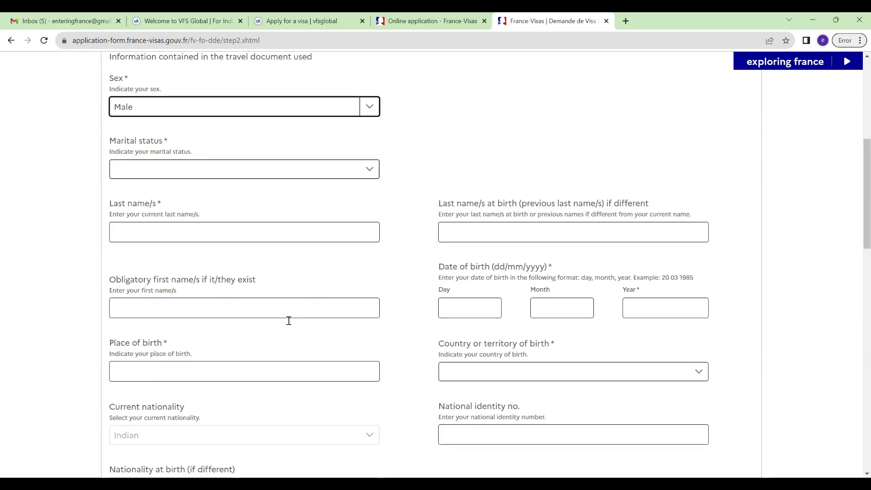
pyautogui.click(344, 176)
pyautogui.click(298, 229)
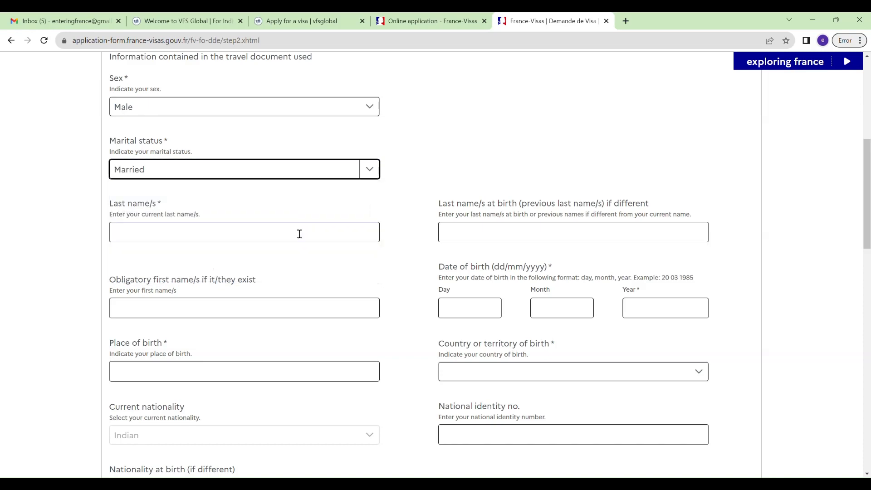
# Enter the applicant's last name, correcting the last name at birth field.
pyautogui.click(300, 234)
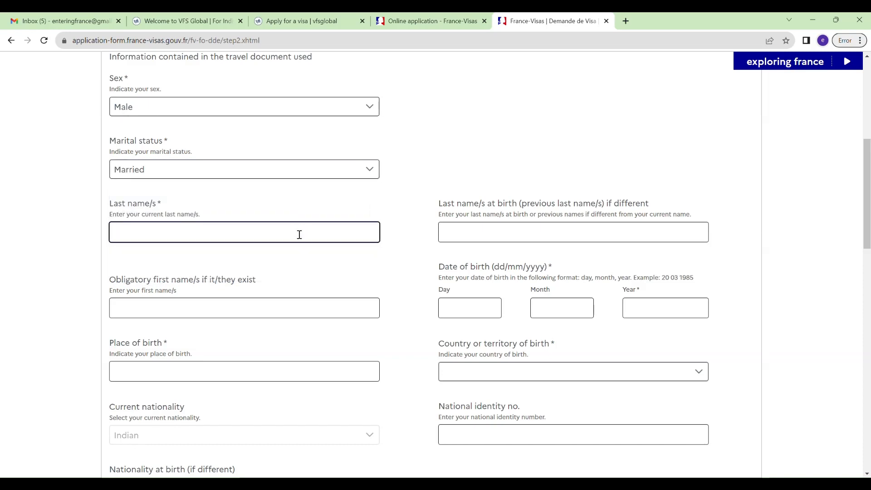
pyautogui.write('ENTERING')
pyautogui.press('Tab')
pyautogui.write('FRA')
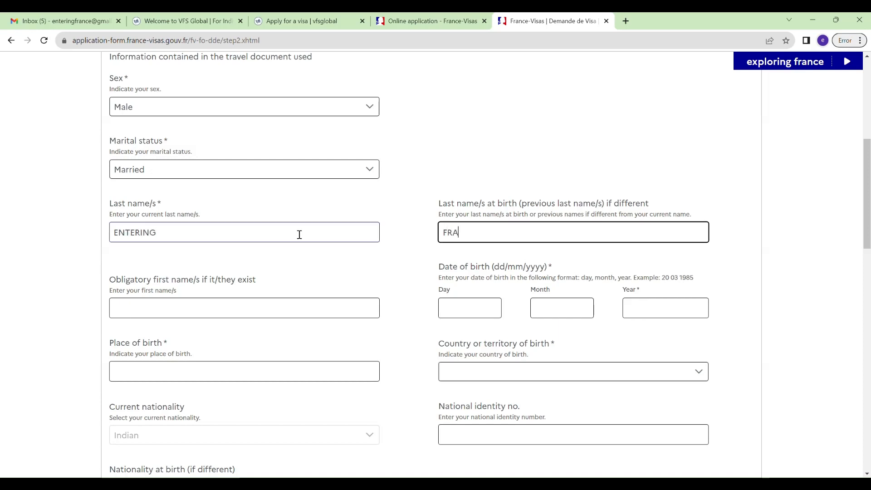
pyautogui.write('NCE')
pyautogui.press('BackSpace')
pyautogui.press('BackSpace')
pyautogui.press('BackSpace')
pyautogui.press('BackSpace')
pyautogui.press('BackSpace')
pyautogui.press('BackSpace')
pyautogui.click(190, 242)
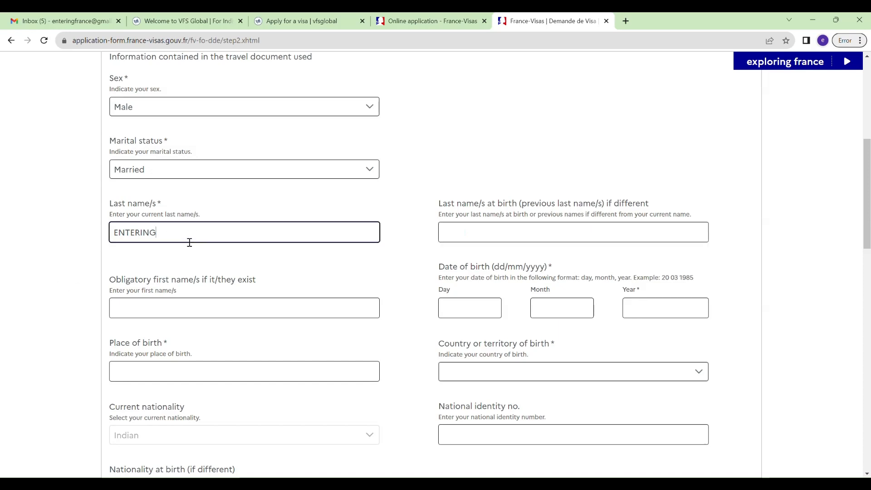
pyautogui.scroll(-2, 190, 243)
pyautogui.scroll(1, 189, 243)
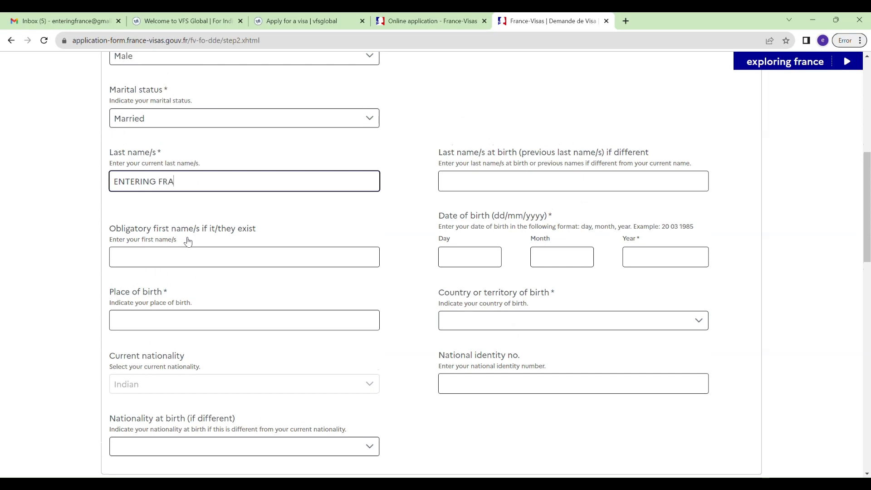
pyautogui.write('FRANCE')
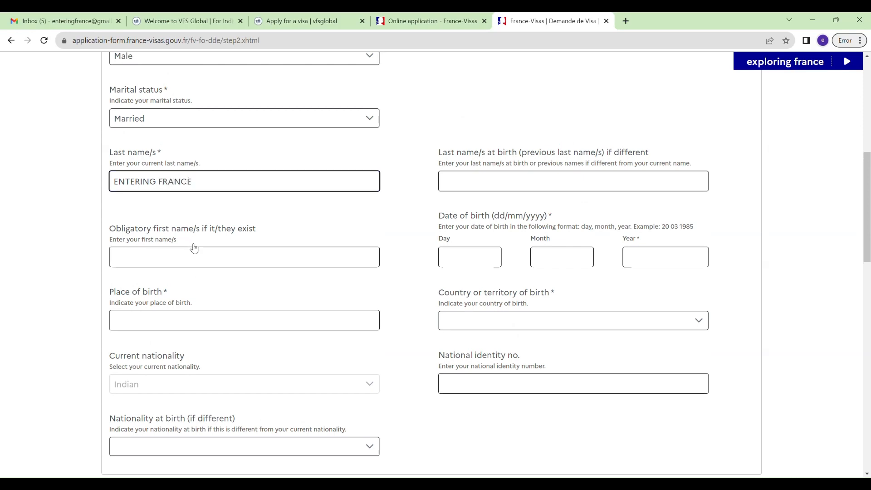
# Enter date of birth 01/01/1991, place of birth BANGALORE and country of birth India.
pyautogui.click(471, 258)
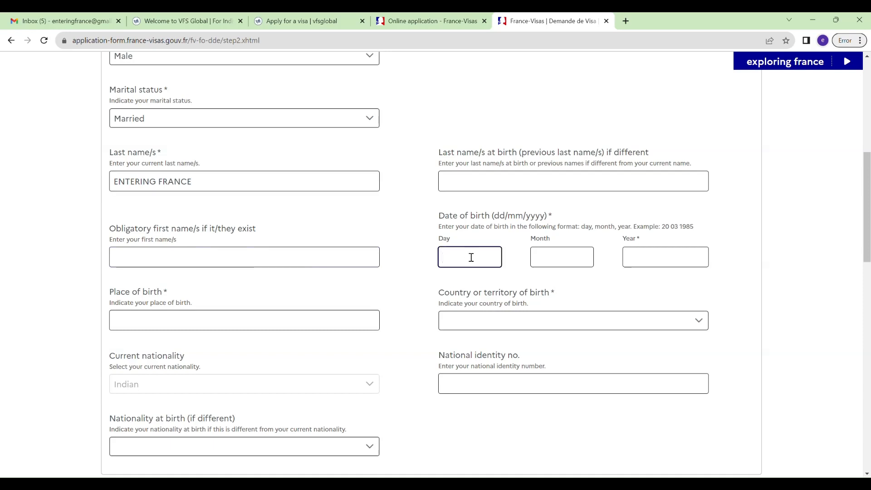
pyautogui.write('01')
pyautogui.press('Tab')
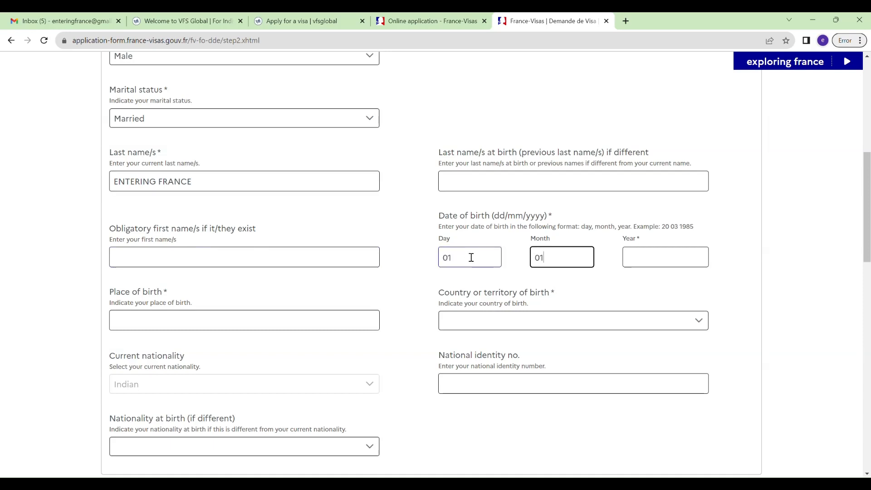
pyautogui.press('Tab')
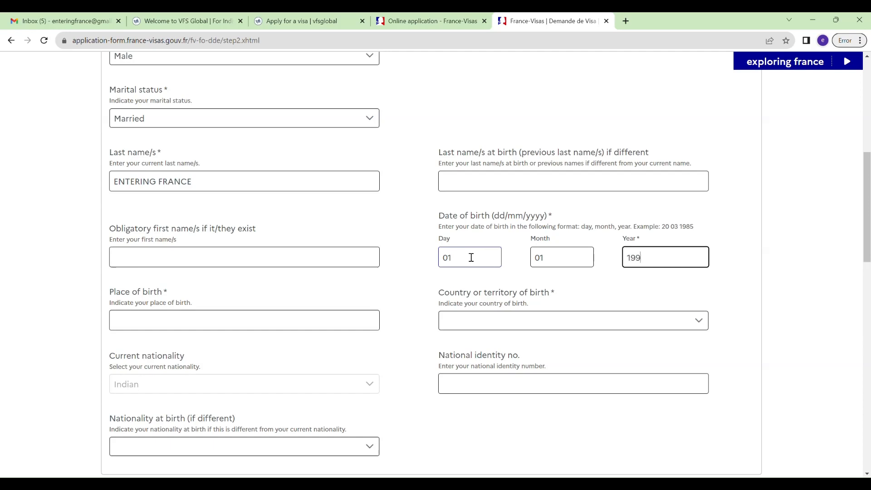
pyautogui.press('Tab')
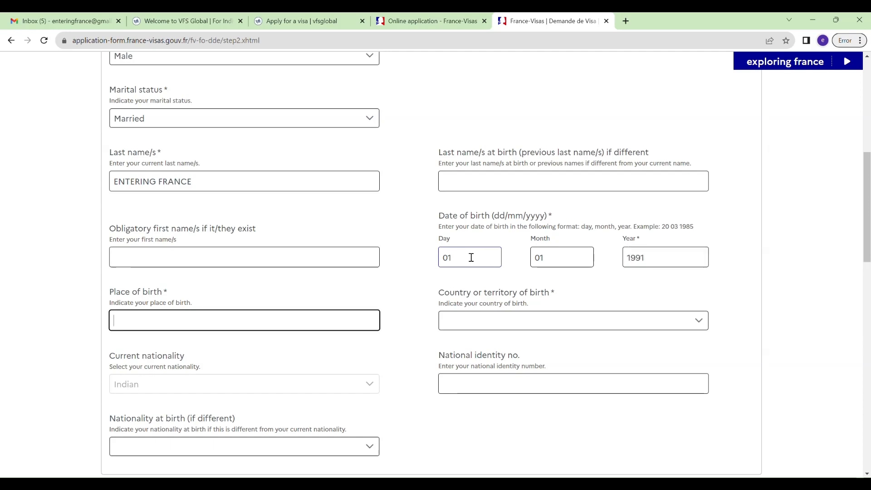
pyautogui.write('BAN')
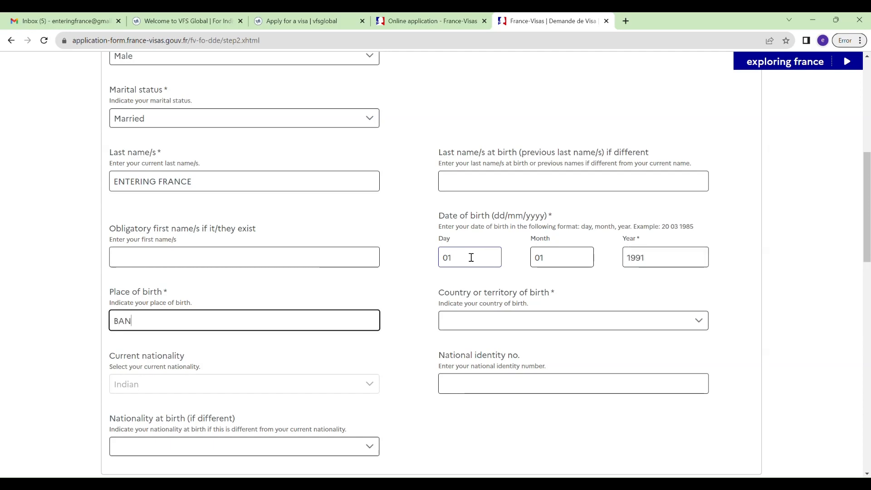
pyautogui.write('GALORE')
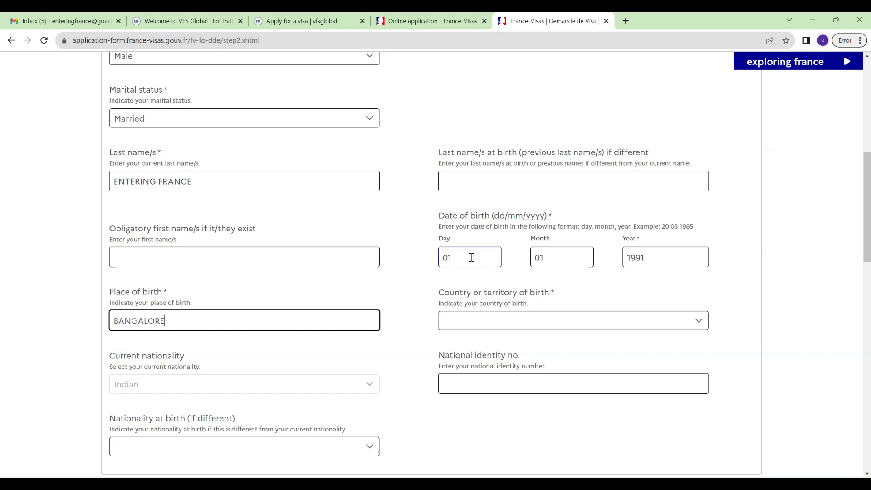
pyautogui.press('Tab')
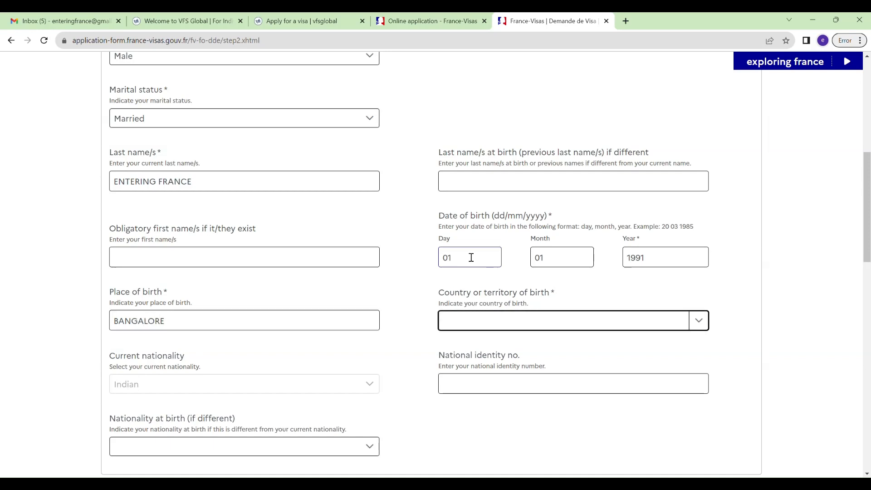
pyautogui.write('in')
pyautogui.press('Tab')
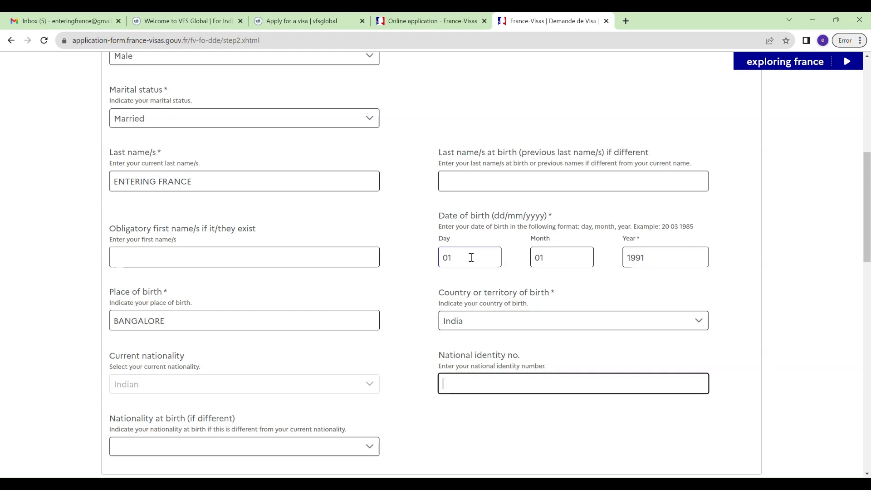
pyautogui.scroll(-5, 333, 195)
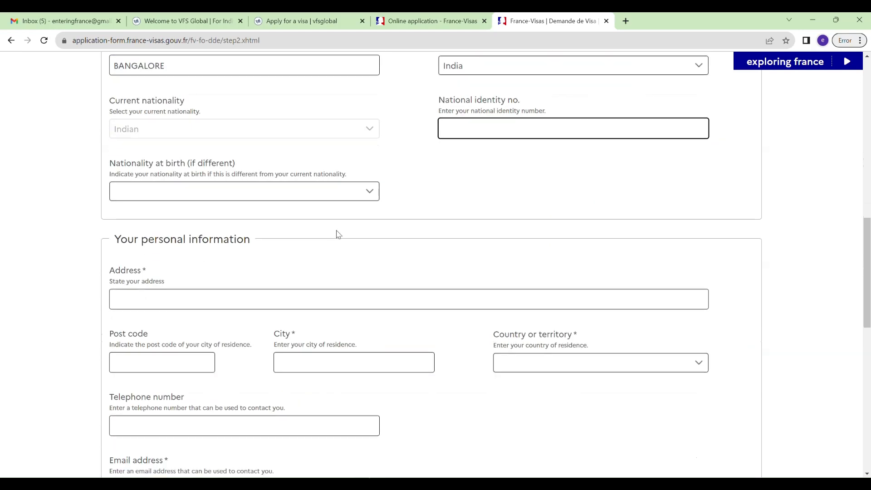
# Enter the home street address, city BANGLORE and country of residence India.
pyautogui.scroll(-2, 249, 239)
pyautogui.click(266, 205)
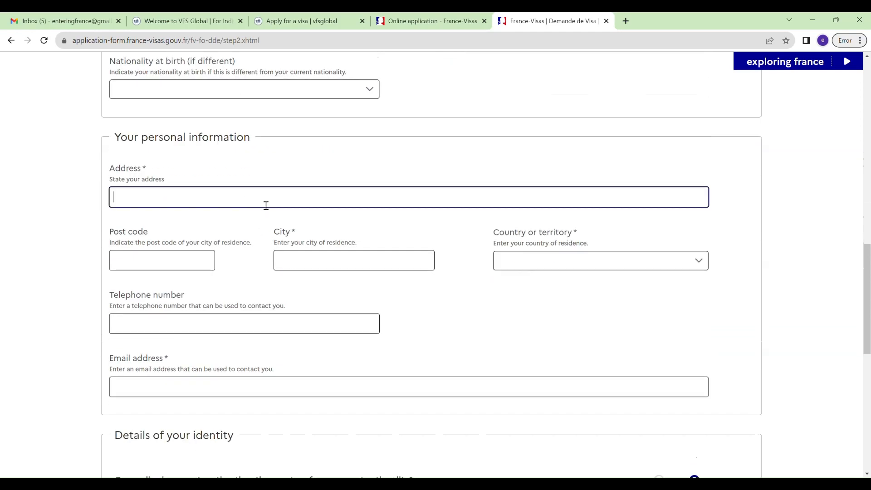
pyautogui.write('RANDOM STR')
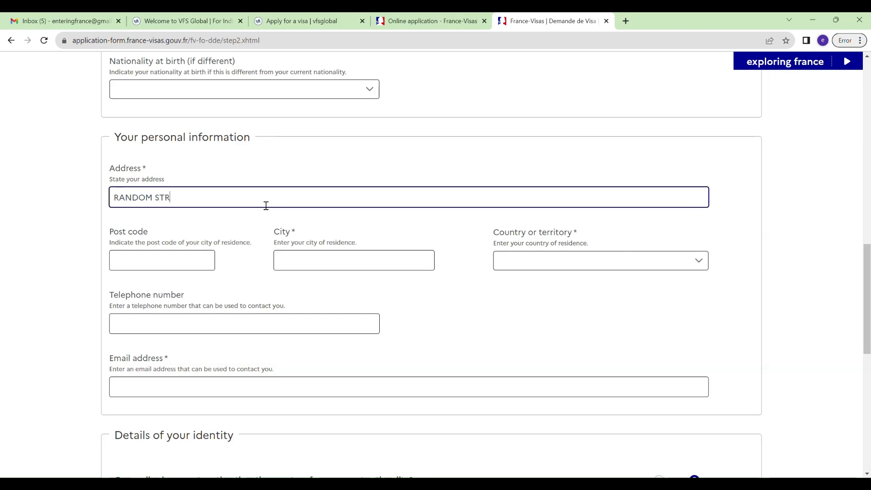
pyautogui.press('Tab')
pyautogui.press('Tab')
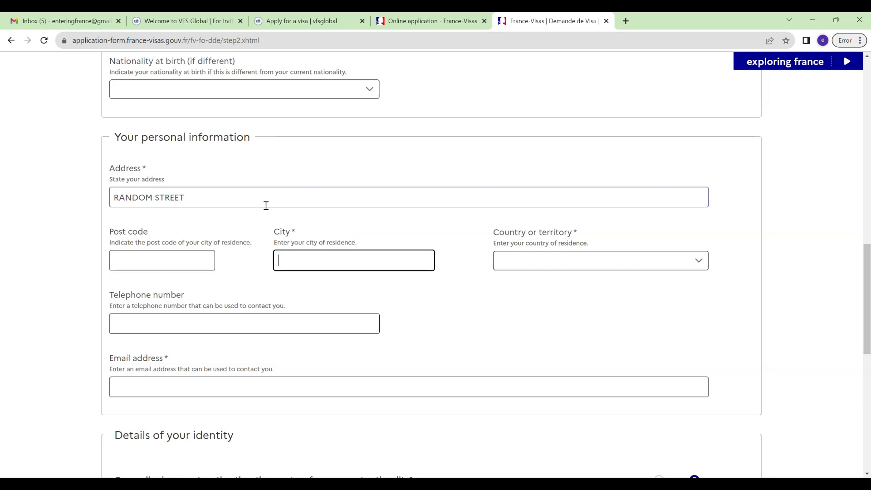
pyautogui.write('BANGLORE')
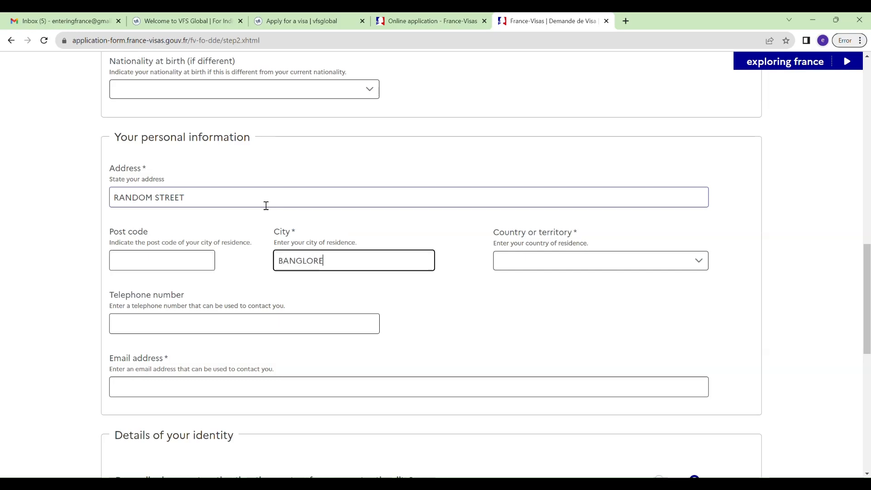
pyautogui.press('Tab')
pyautogui.write('i')
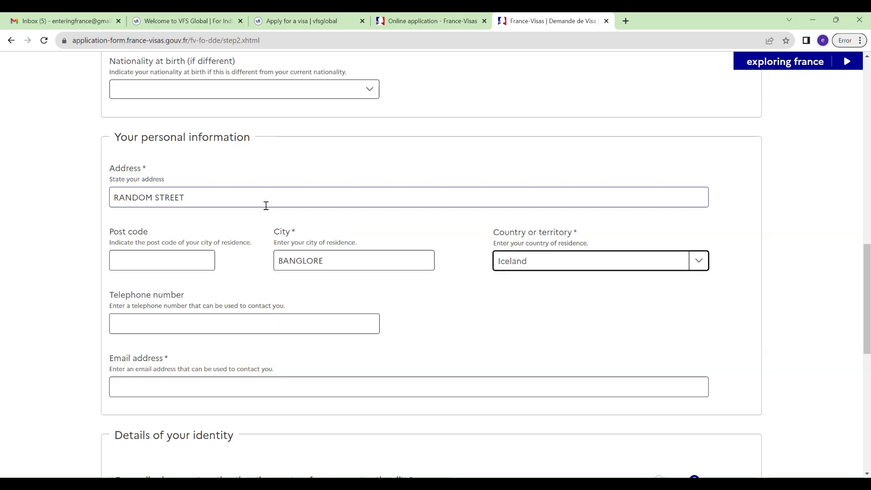
pyautogui.write('n')
pyautogui.press('Tab')
pyautogui.press('Tab')
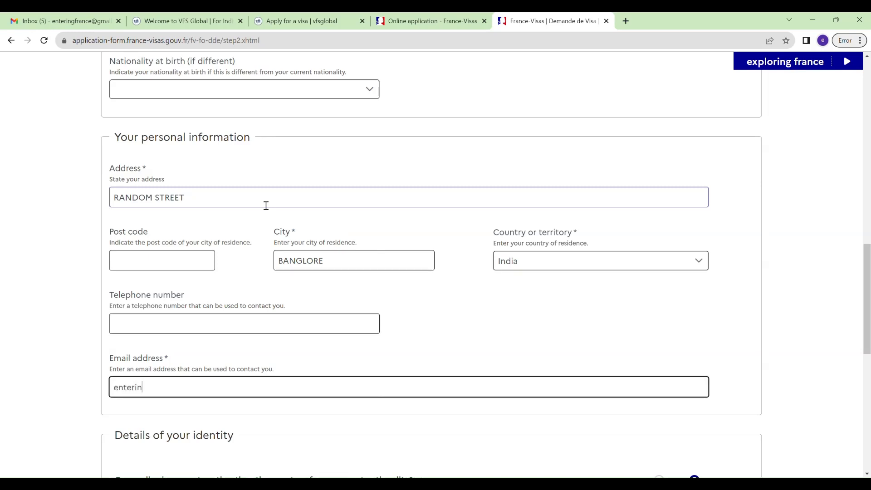
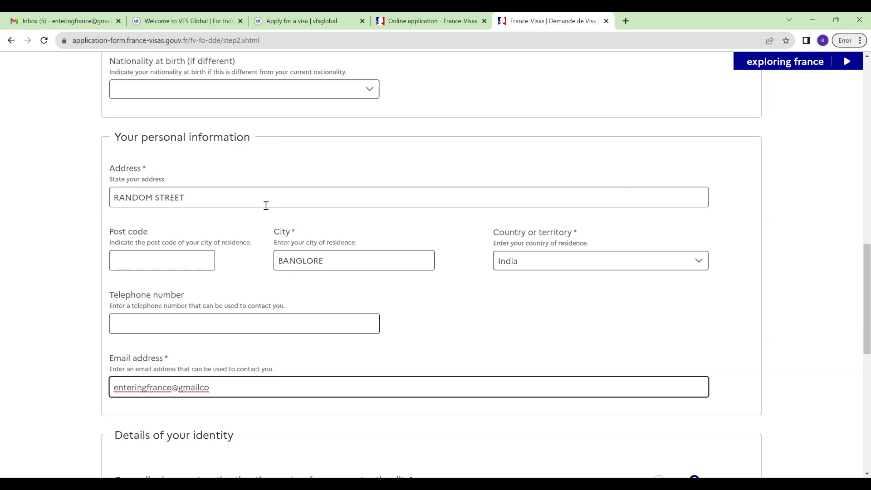
# Set the current job to Teacher in the Teaching sector.
pyautogui.scroll(-4, 282, 227)
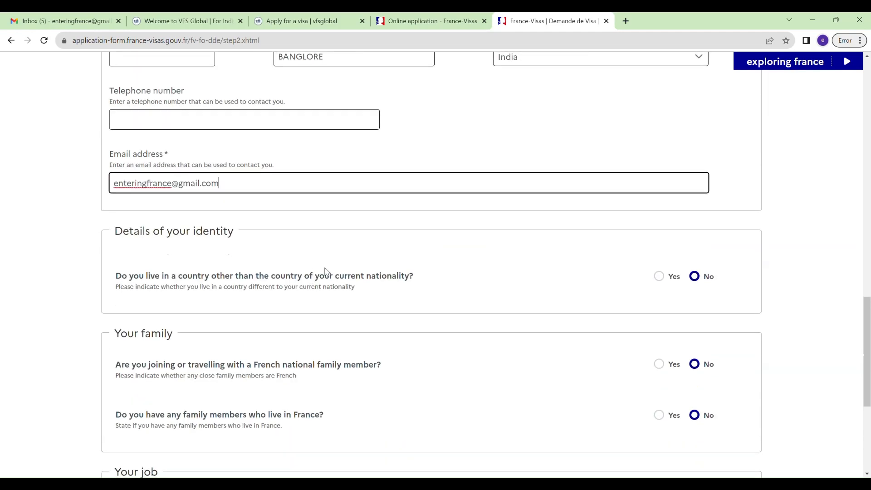
pyautogui.scroll(-1, 385, 304)
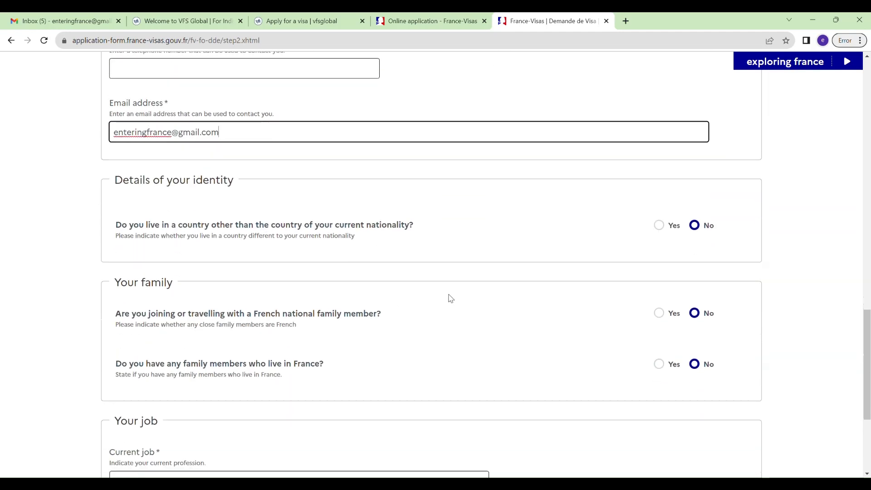
pyautogui.scroll(-2, 451, 298)
pyautogui.scroll(-2, 450, 298)
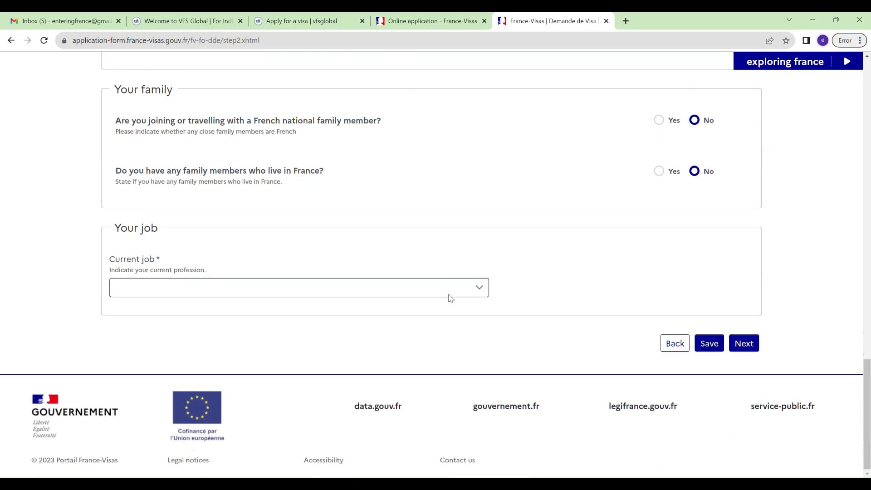
pyautogui.click(436, 296)
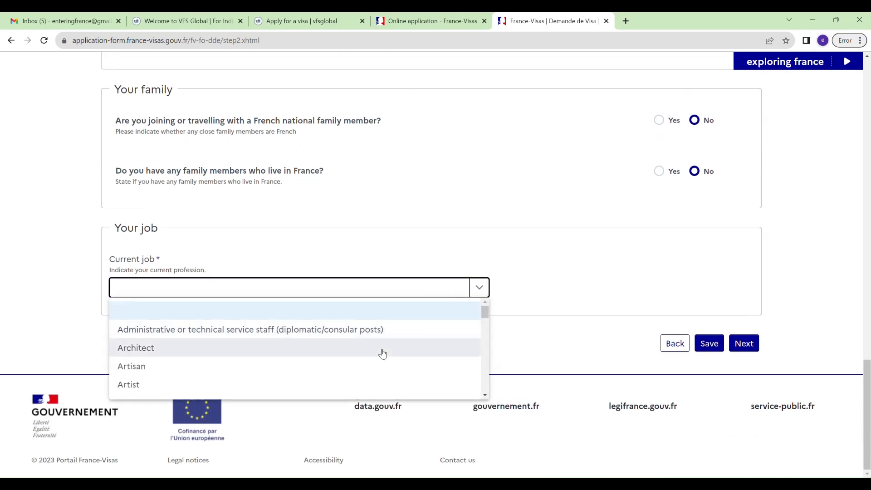
pyautogui.scroll(-1, 383, 352)
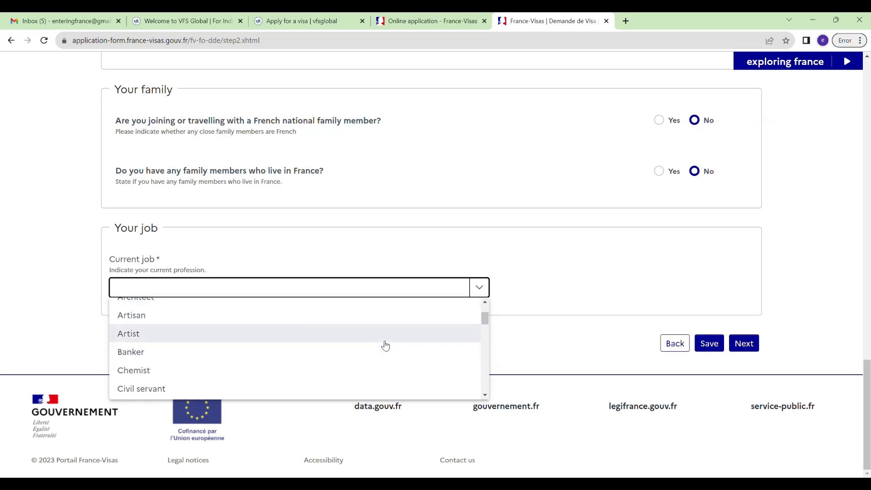
pyautogui.scroll(-1, 386, 346)
pyautogui.scroll(-4, 386, 346)
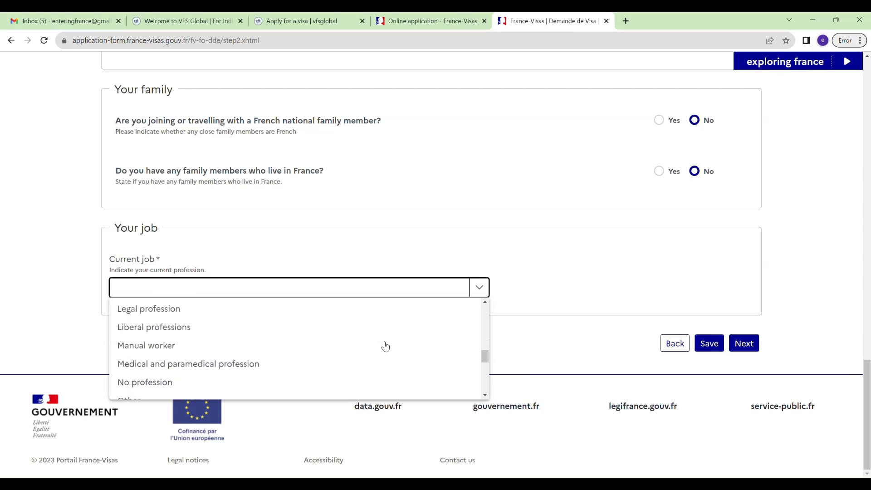
pyautogui.scroll(-2, 386, 346)
pyautogui.scroll(-3, 385, 346)
pyautogui.scroll(2, 386, 345)
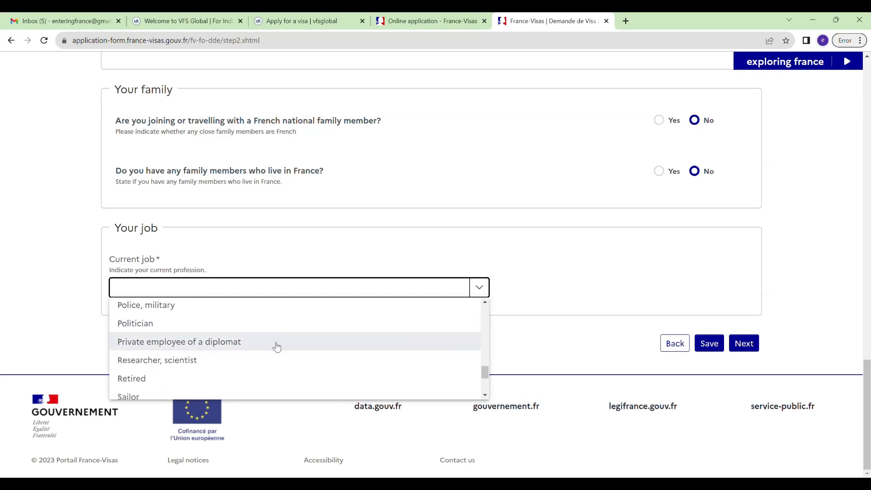
pyautogui.scroll(-3, 277, 362)
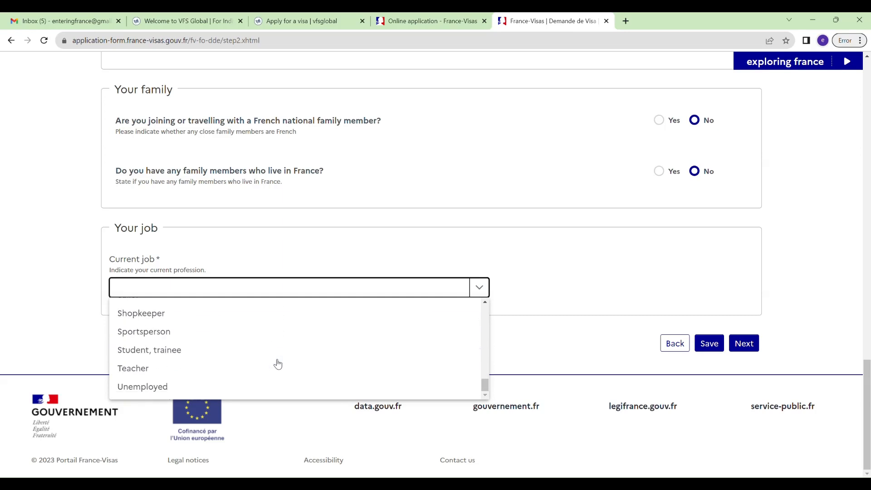
pyautogui.scroll(3, 278, 362)
pyautogui.scroll(-3, 278, 363)
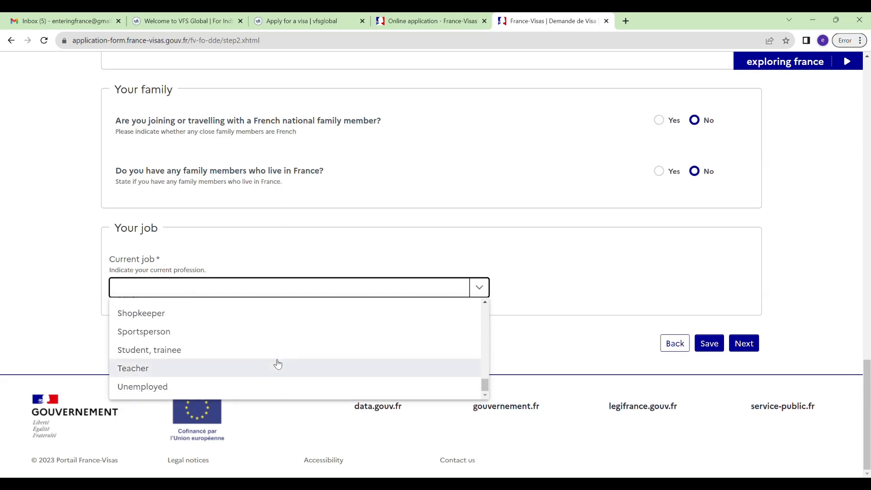
pyautogui.click(259, 366)
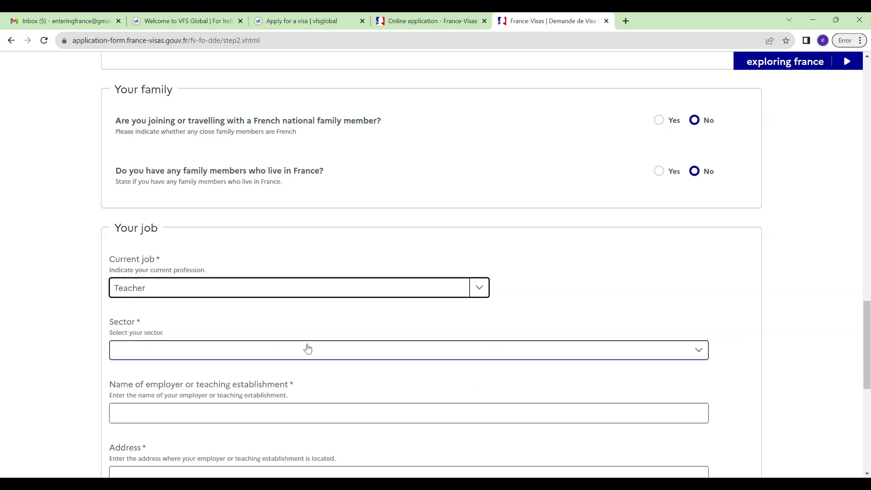
pyautogui.scroll(-2, 304, 350)
pyautogui.click(309, 258)
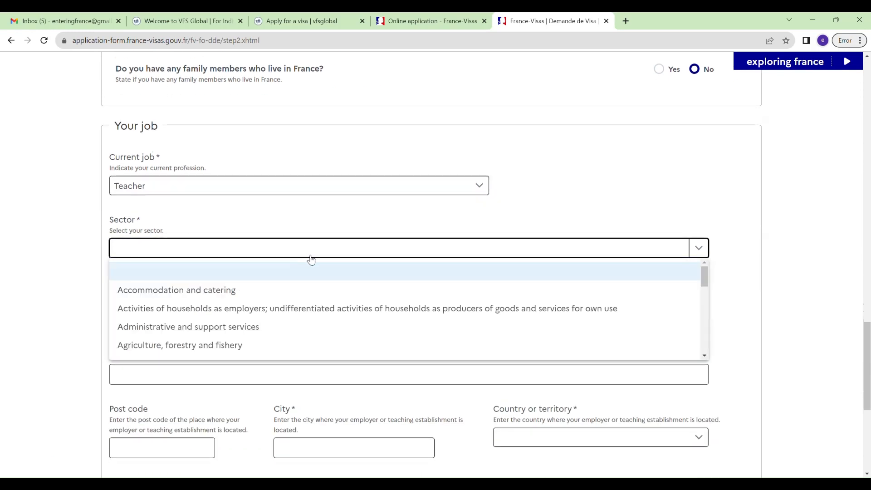
pyautogui.scroll(-3, 333, 268)
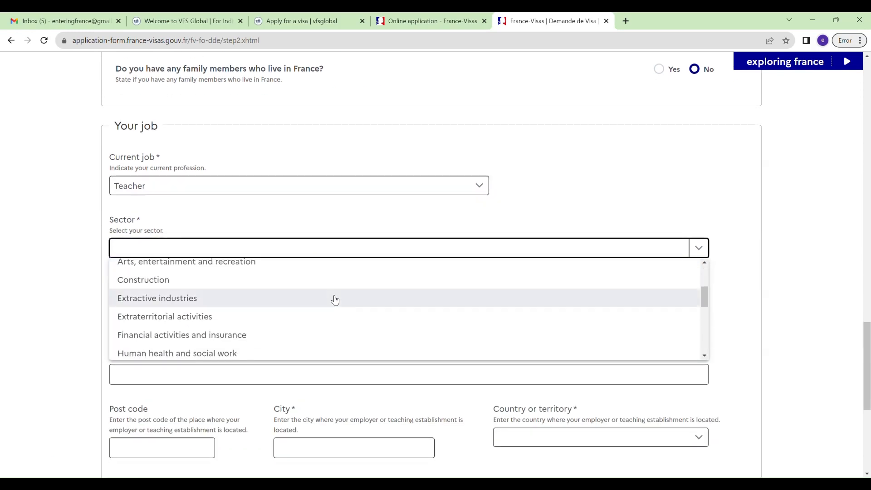
pyautogui.scroll(-3, 335, 300)
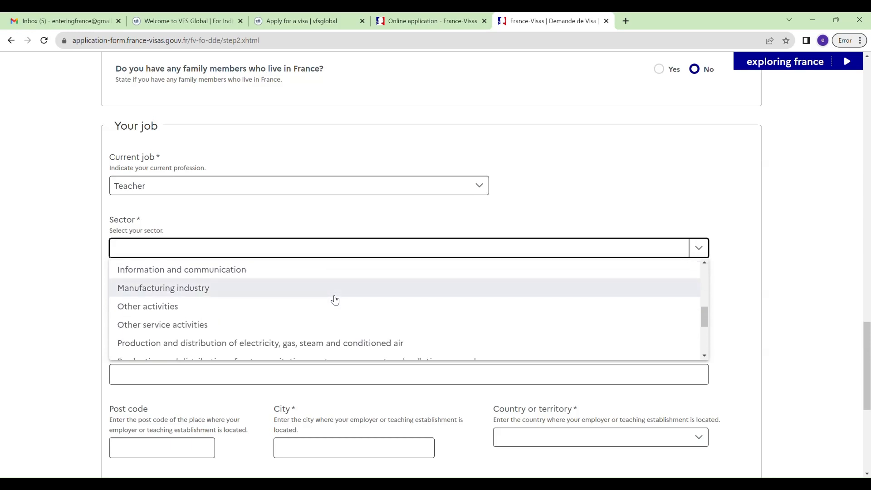
pyautogui.scroll(-5, 335, 300)
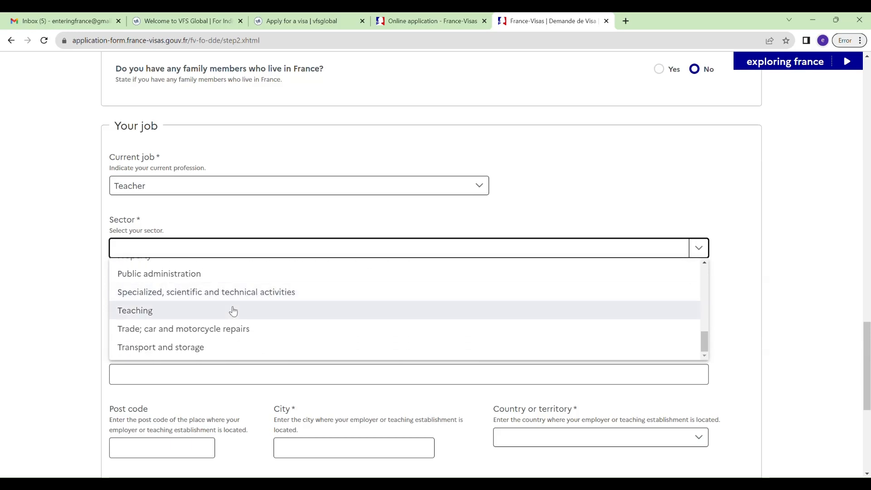
pyautogui.click(234, 311)
pyautogui.scroll(-1, 277, 309)
# Enter employer RANDOM ENGINEERING COLLEGE with its street address, city BANGALORE and country India.
pyautogui.click(291, 262)
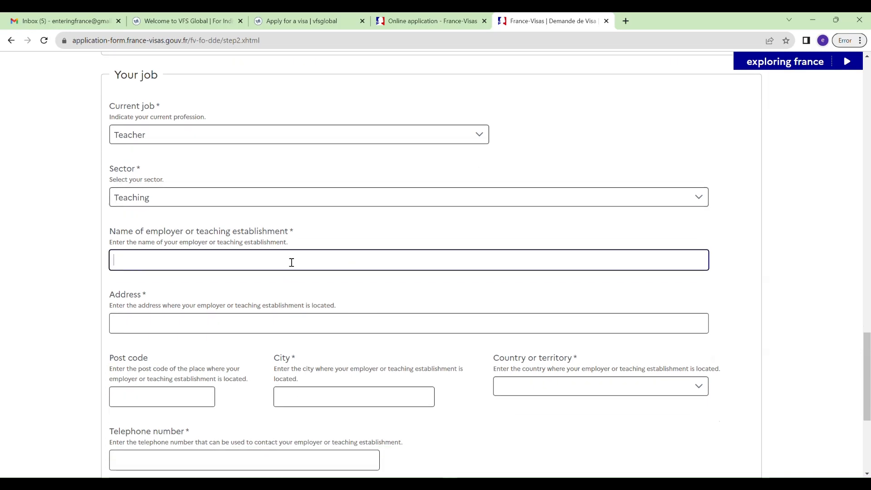
pyautogui.write('RAND')
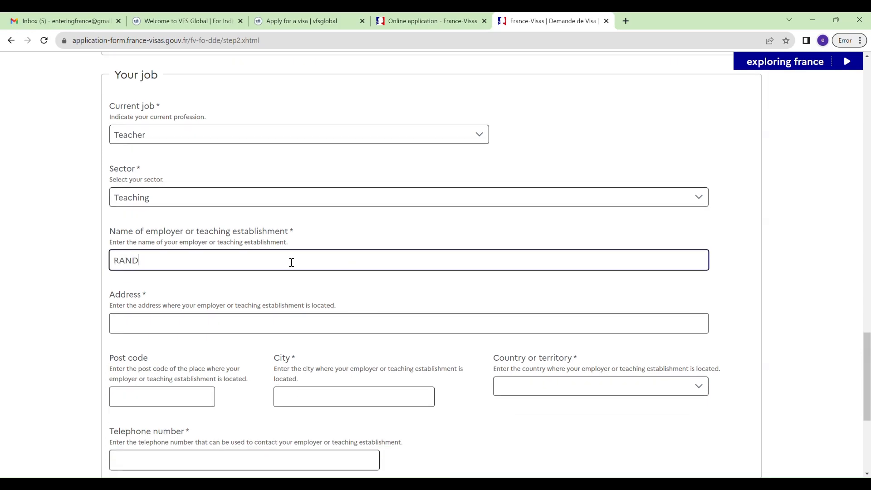
pyautogui.write('OM ENGIN')
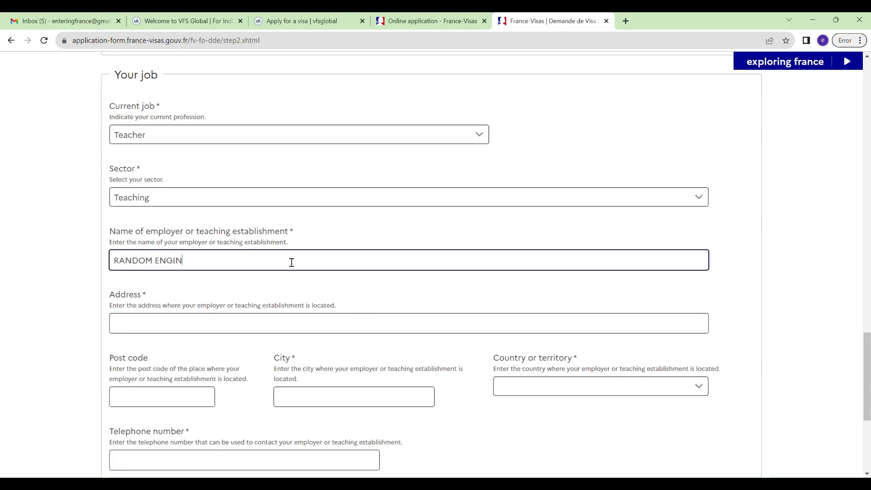
pyautogui.write('EERING COLLEGE')
pyautogui.press('Tab')
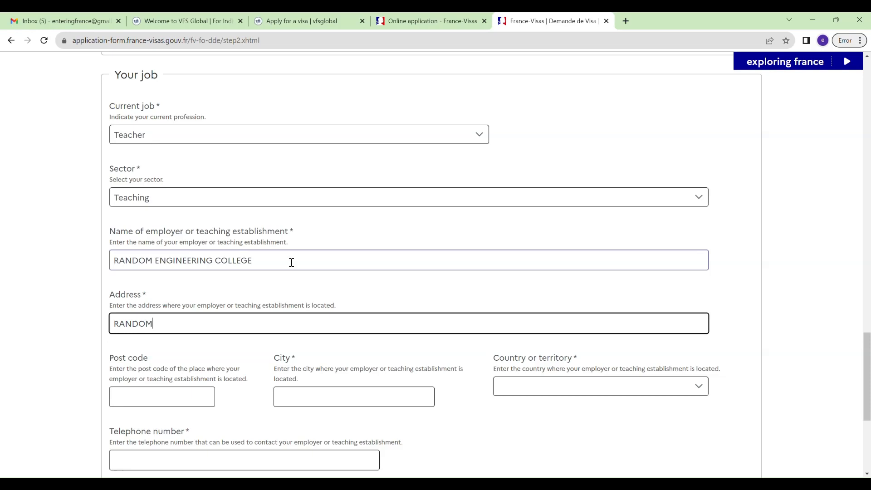
pyautogui.write('RANDOM PLACE')
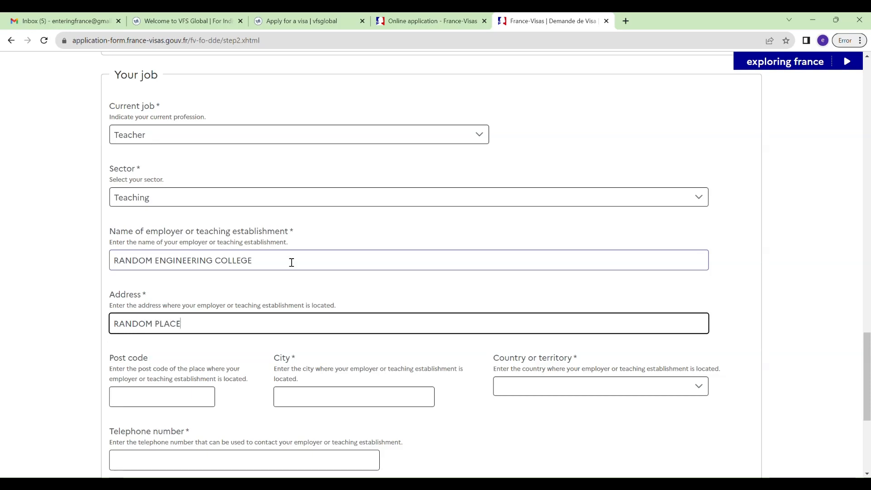
pyautogui.press('Tab')
pyautogui.press('Tab')
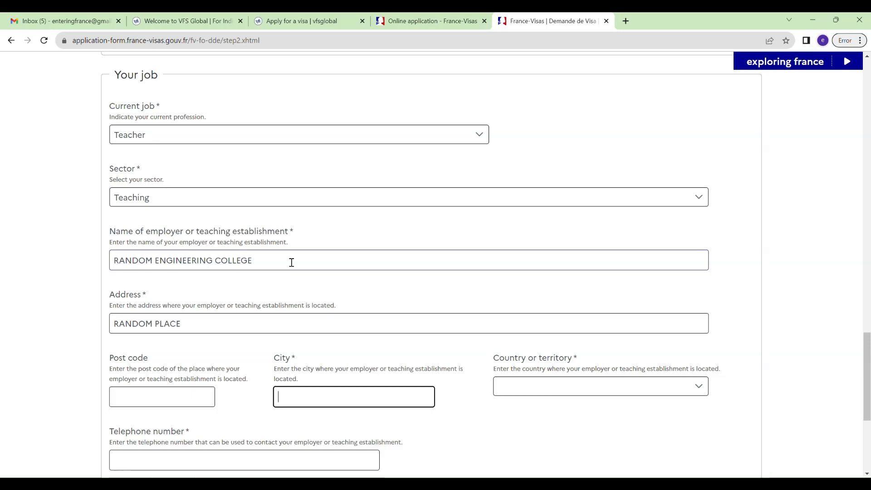
pyautogui.write('BANG')
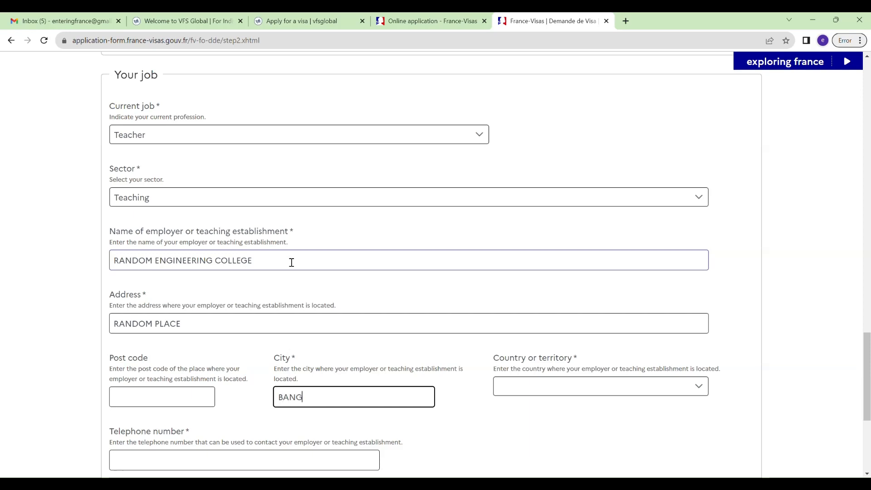
pyautogui.write('ALORE')
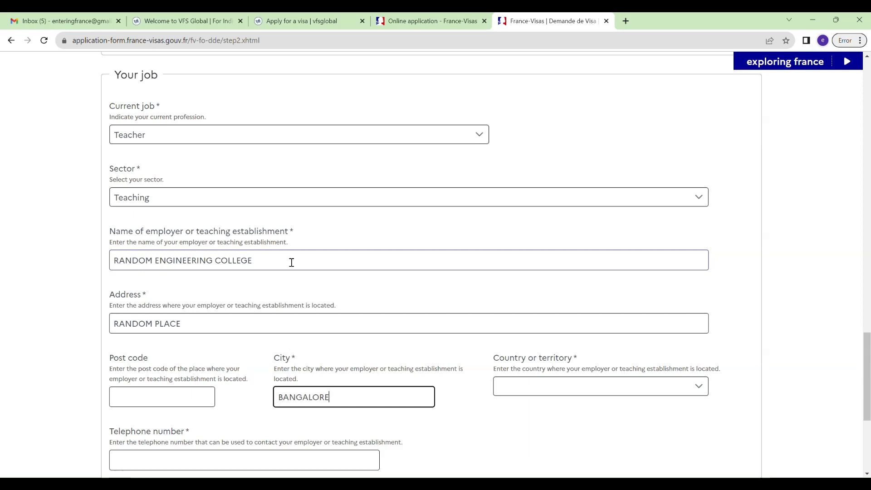
pyautogui.press('Tab')
pyautogui.write('India')
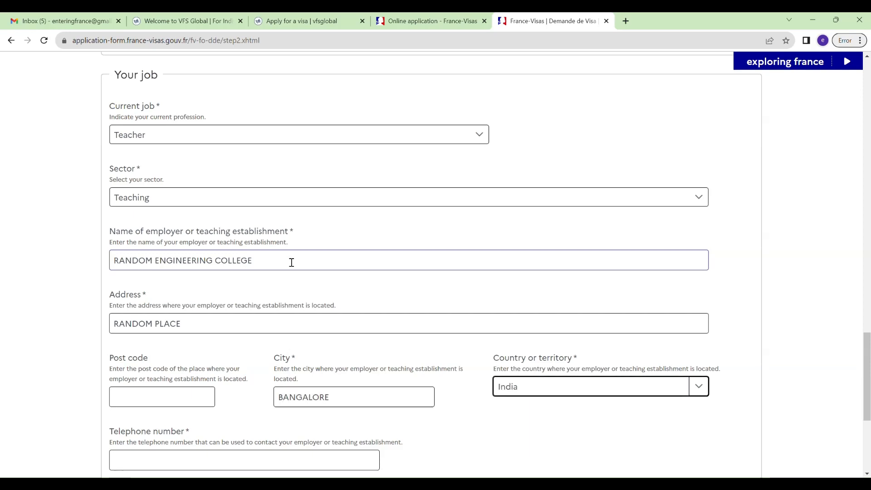
# Begin entering the employer's telephone number.
pyautogui.scroll(-5, 292, 263)
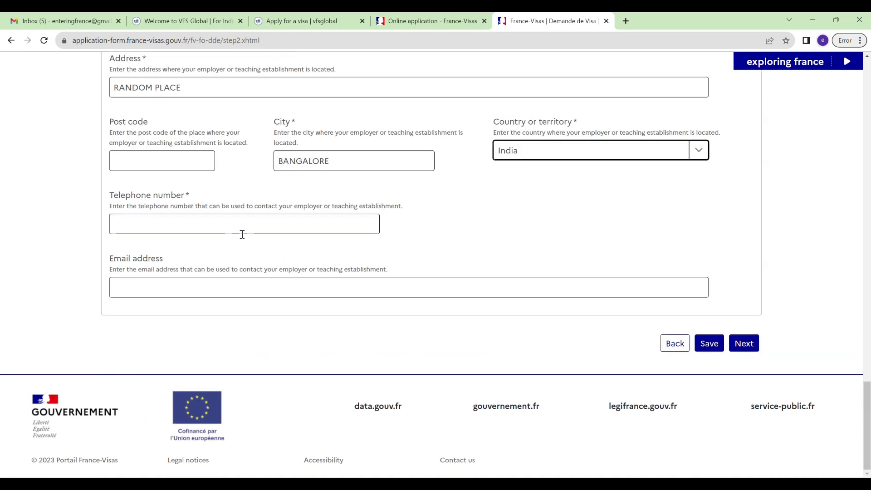
pyautogui.click(243, 233)
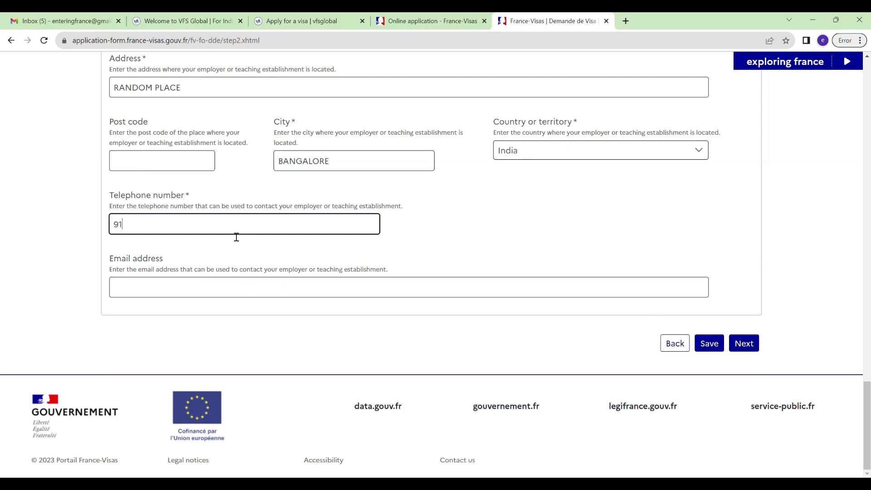
# Save the job details, leave the last-visa answer at No, and advance to Step 4 'Your stay'.
pyautogui.click(709, 343)
pyautogui.click(745, 343)
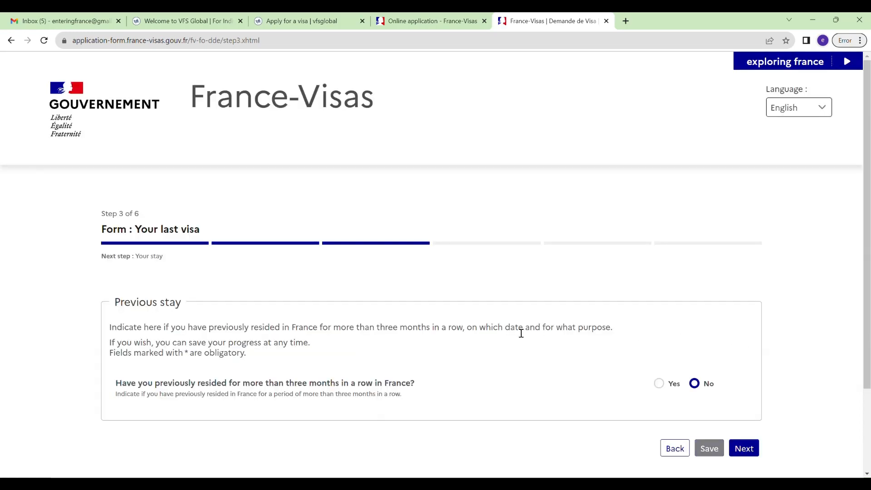
pyautogui.scroll(-3, 522, 334)
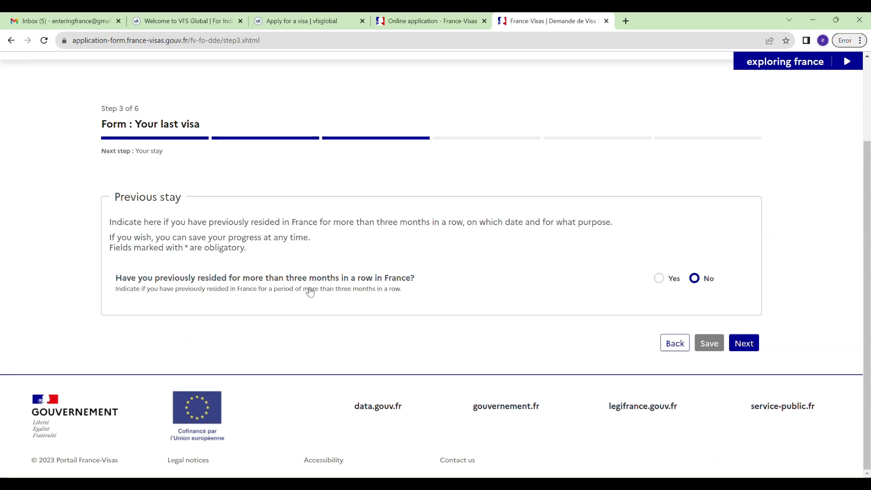
pyautogui.click(744, 343)
pyautogui.scroll(-5, 504, 297)
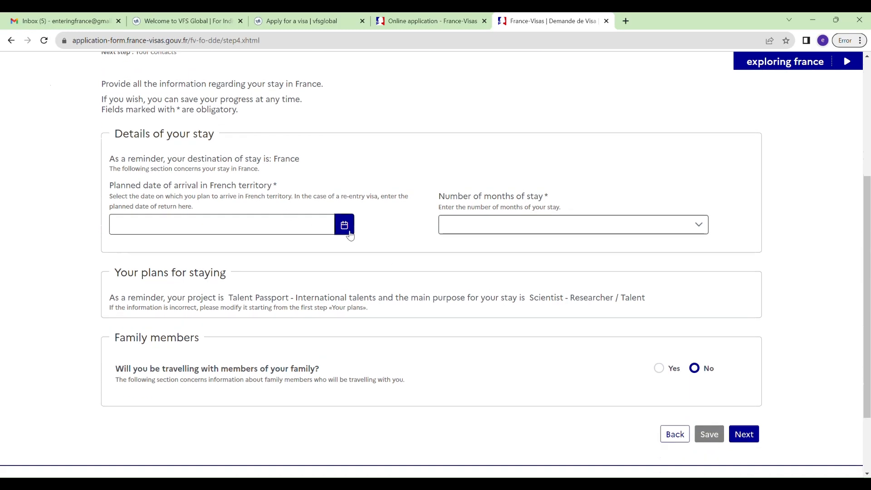
# Pick 01/09/2023 as the planned arrival date from the calendar.
pyautogui.click(342, 226)
pyautogui.click(234, 267)
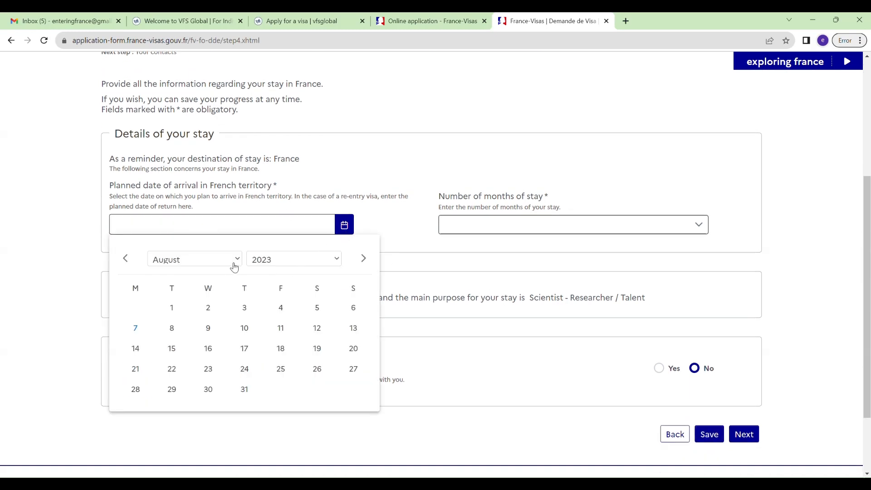
pyautogui.click(205, 346)
pyautogui.click(281, 308)
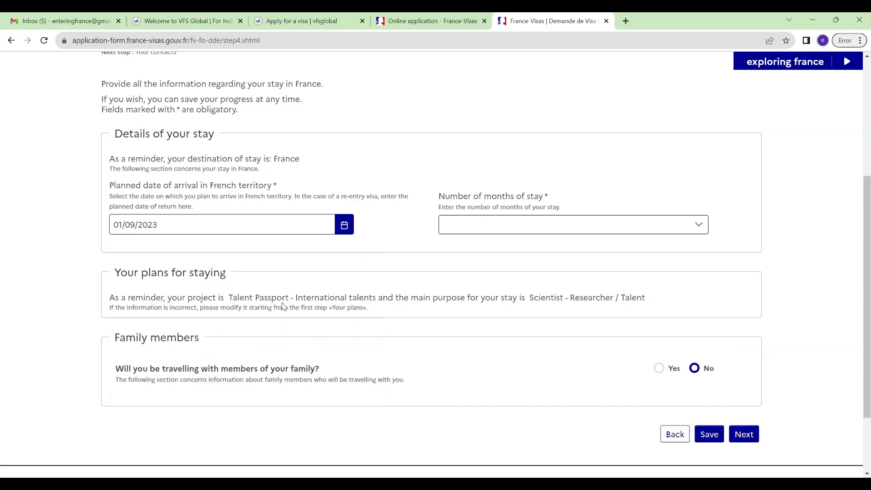
# Set the number of months of stay to More than 1 year.
pyautogui.click(601, 226)
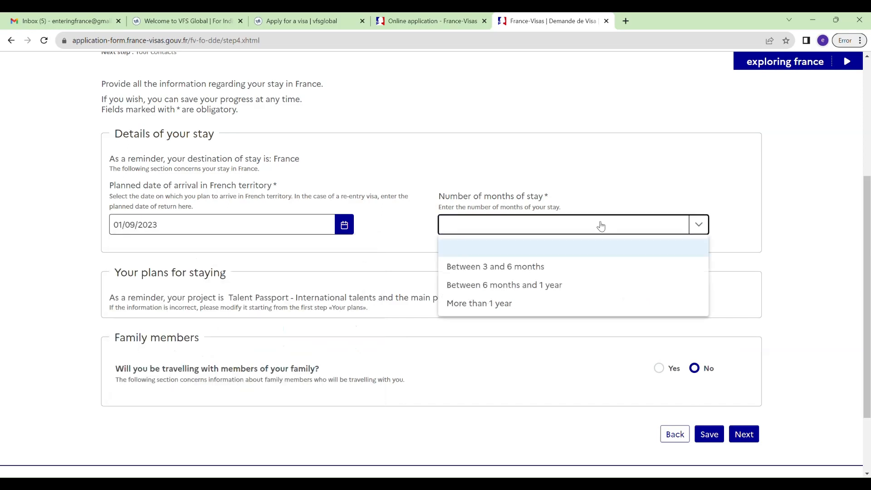
pyautogui.click(505, 302)
pyautogui.scroll(-2, 354, 330)
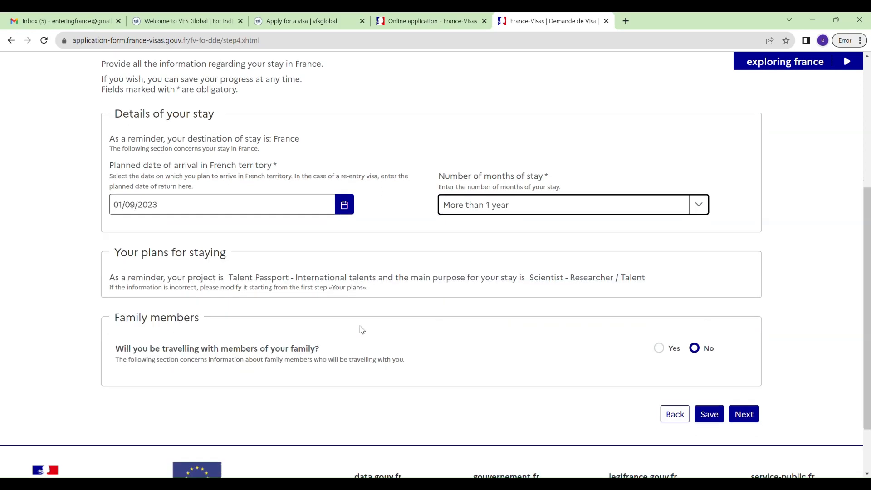
pyautogui.click(562, 137)
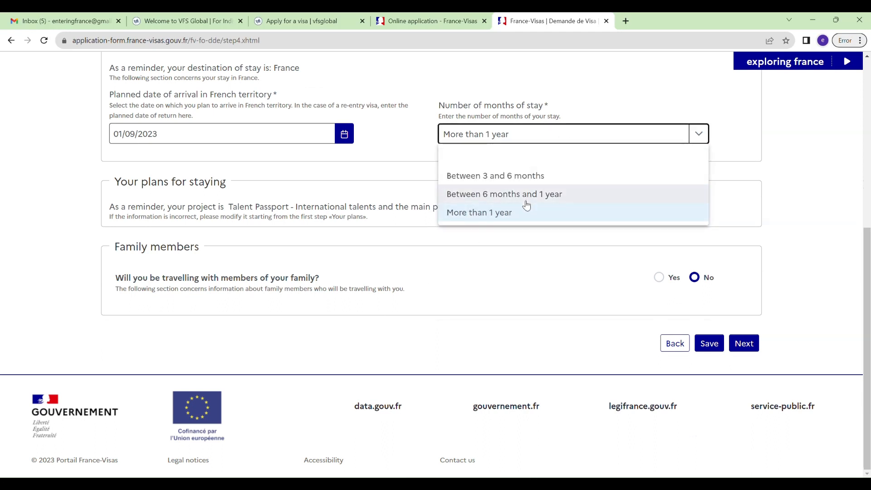
pyautogui.click(539, 214)
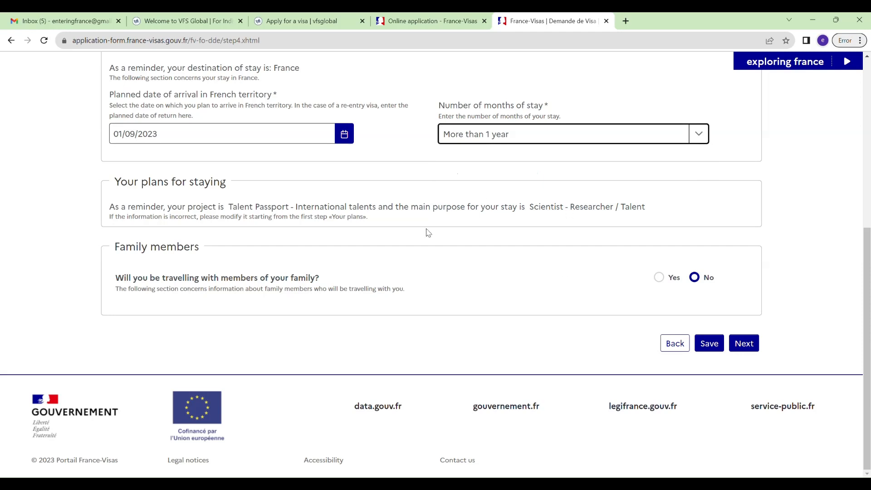
# Answer Yes to travelling with family and enter last name SPOUSE, born 01/01/1991.
pyautogui.click(658, 277)
pyautogui.scroll(-1, 546, 308)
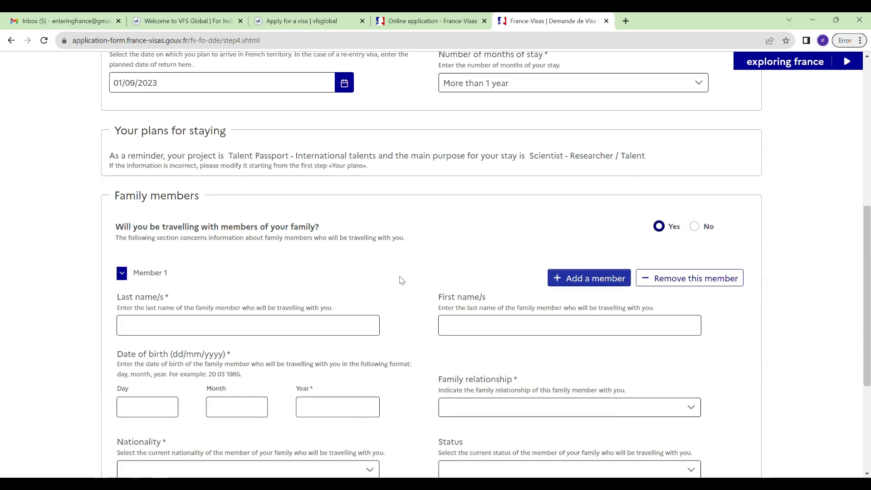
pyautogui.click(212, 326)
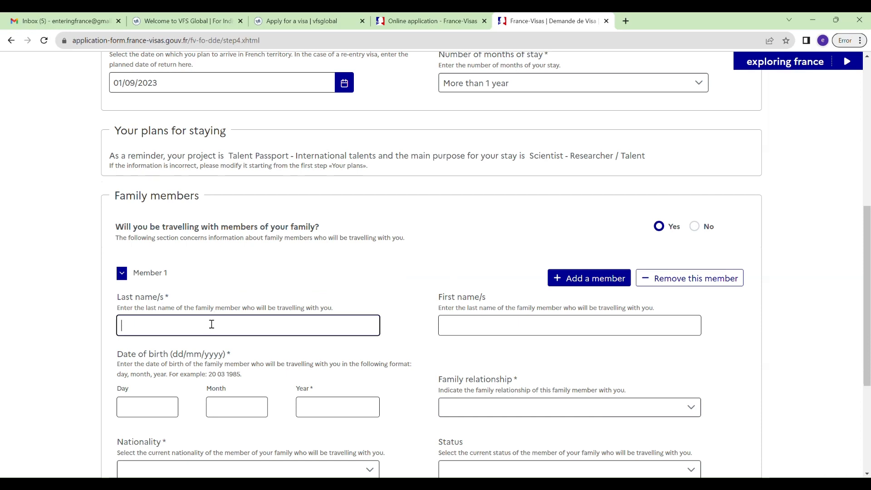
pyautogui.write('SPOUSE')
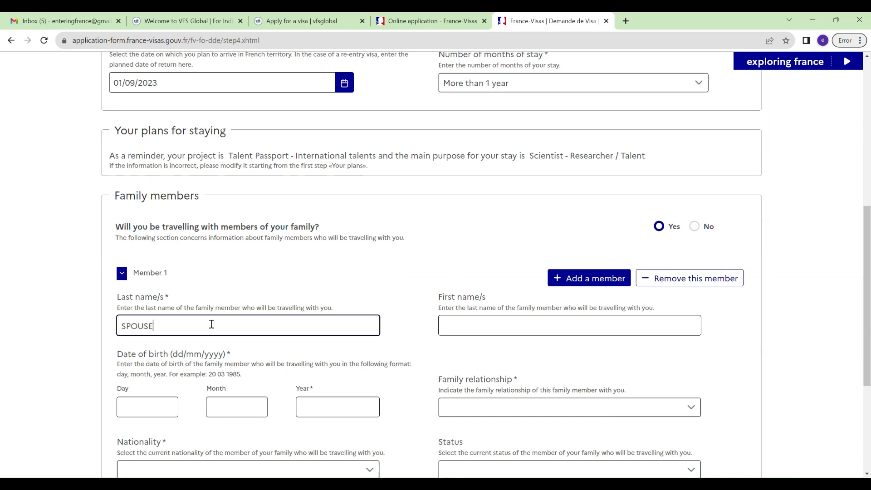
pyautogui.press('Tab')
pyautogui.press('Tab')
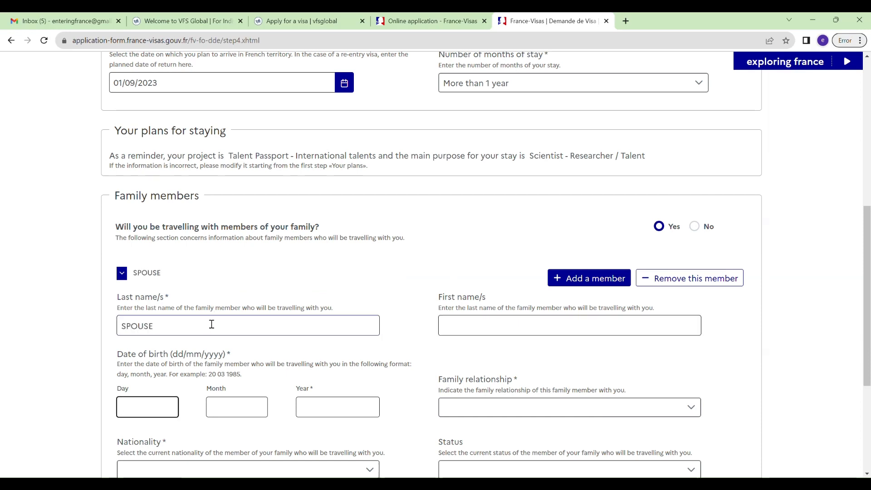
pyautogui.write('01')
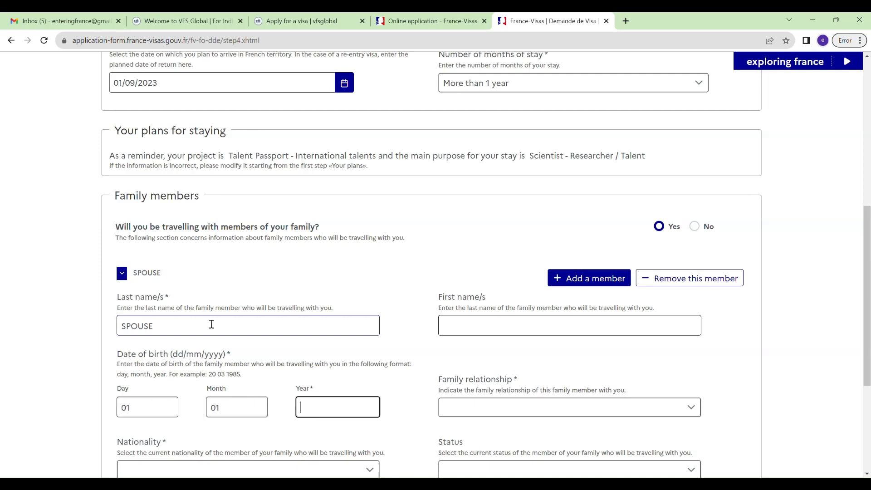
pyautogui.write('011991')
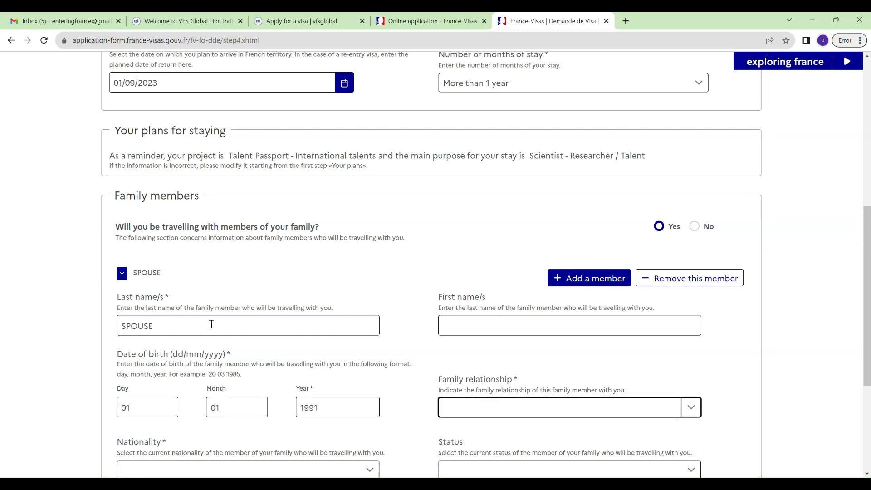
# Set the family member's relationship to Spouse.
pyautogui.press('Down')
pyautogui.press('Down')
pyautogui.press('Down')
pyautogui.press('Down')
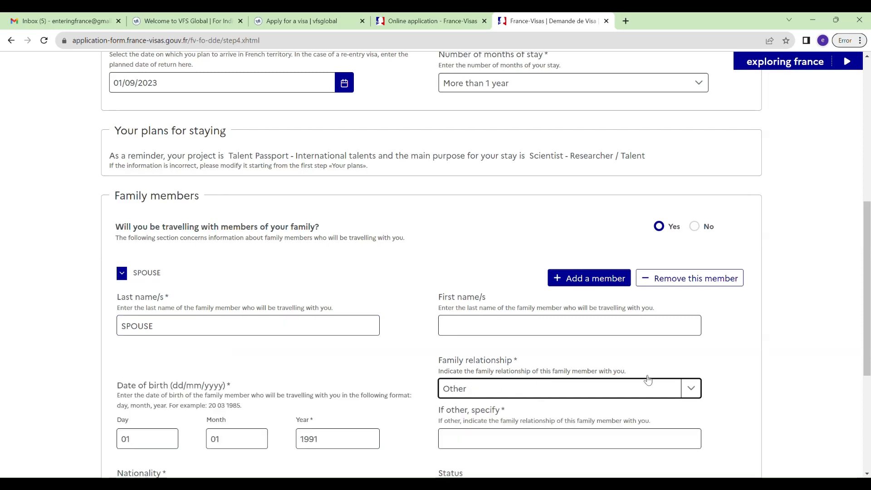
pyautogui.click(690, 388)
pyautogui.scroll(1, 560, 358)
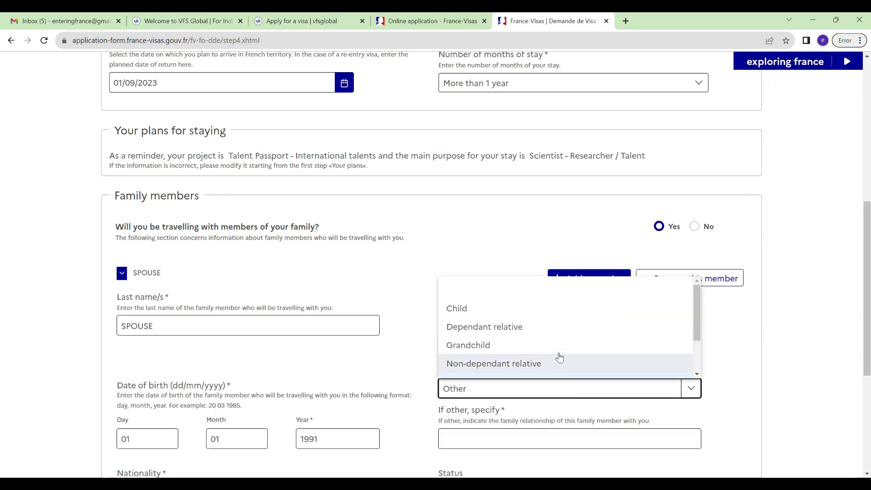
pyautogui.scroll(3, 560, 357)
pyautogui.scroll(-4, 559, 358)
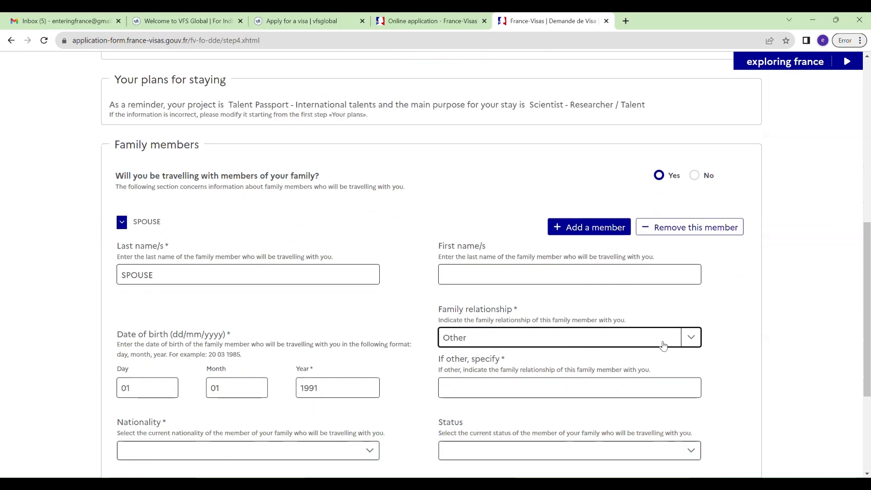
pyautogui.click(690, 338)
pyautogui.moveTo(697, 376); pyautogui.dragTo(697, 408)
pyautogui.click(522, 441)
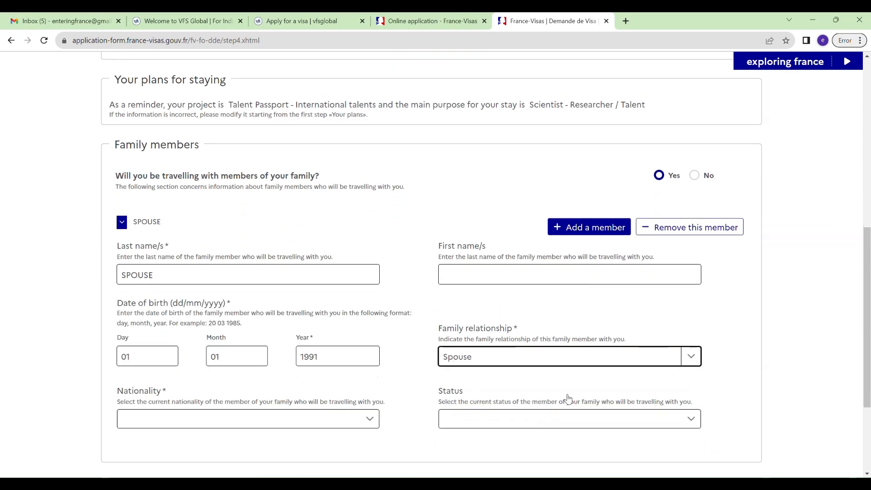
pyautogui.scroll(-3, 566, 399)
# Give the spouse Indian nationality and status 1946/51 Refugee.
pyautogui.click(314, 327)
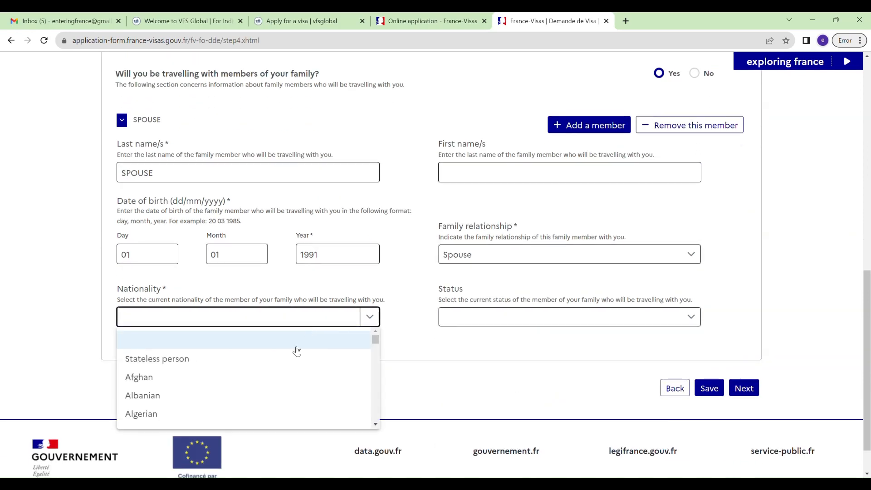
pyautogui.scroll(-3, 301, 359)
pyautogui.write('Indian')
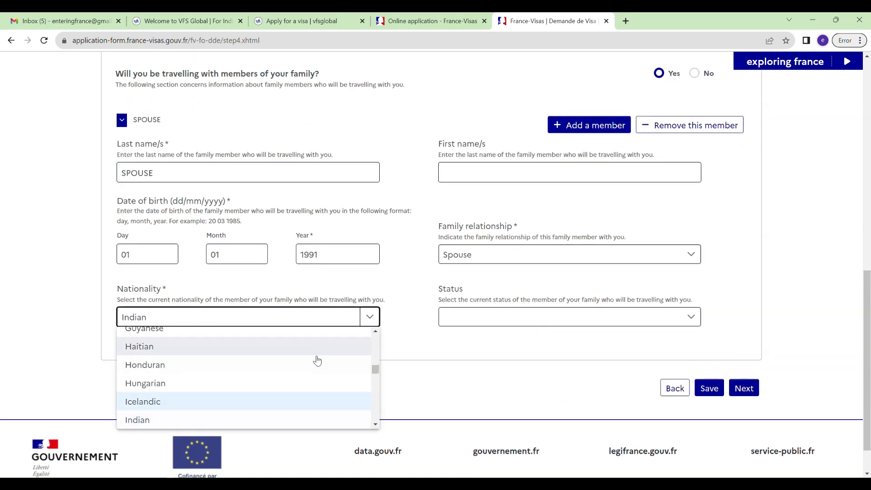
pyautogui.press('Return')
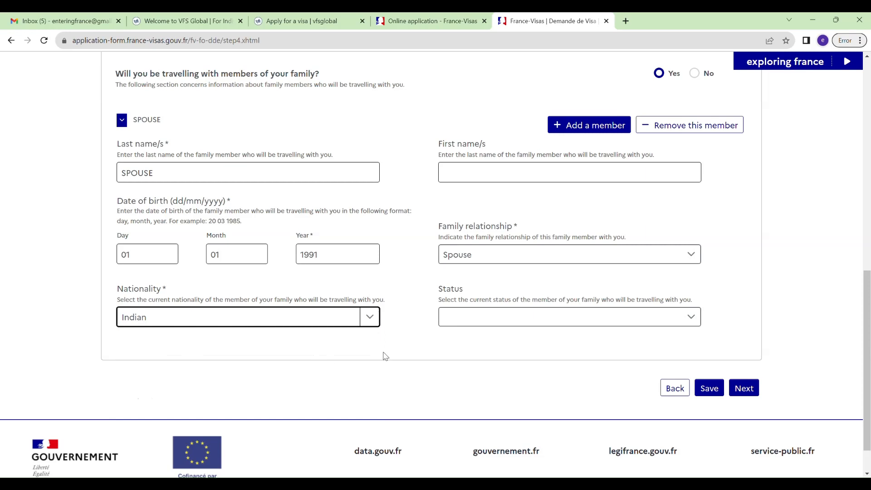
pyautogui.click(527, 318)
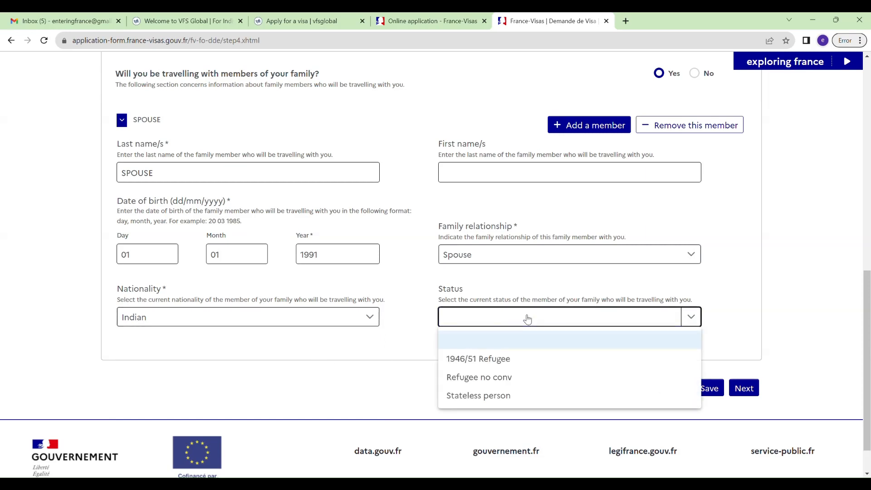
pyautogui.click(504, 365)
pyautogui.click(718, 395)
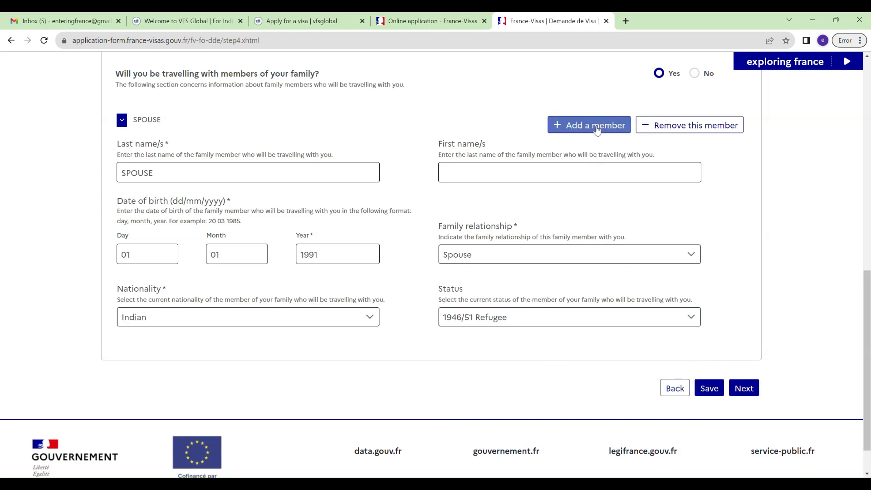
# Add another family member with last name CHILD, born 01/01/2022.
pyautogui.click(565, 124)
pyautogui.scroll(2, 548, 171)
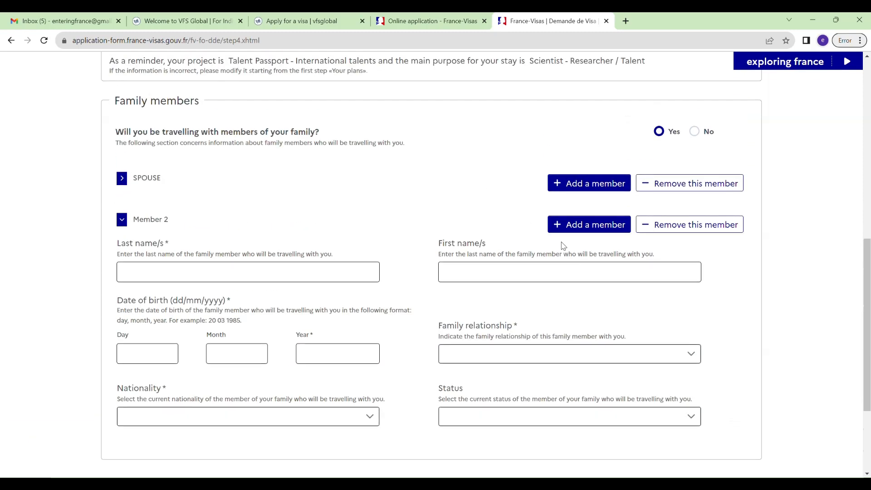
pyautogui.click(240, 278)
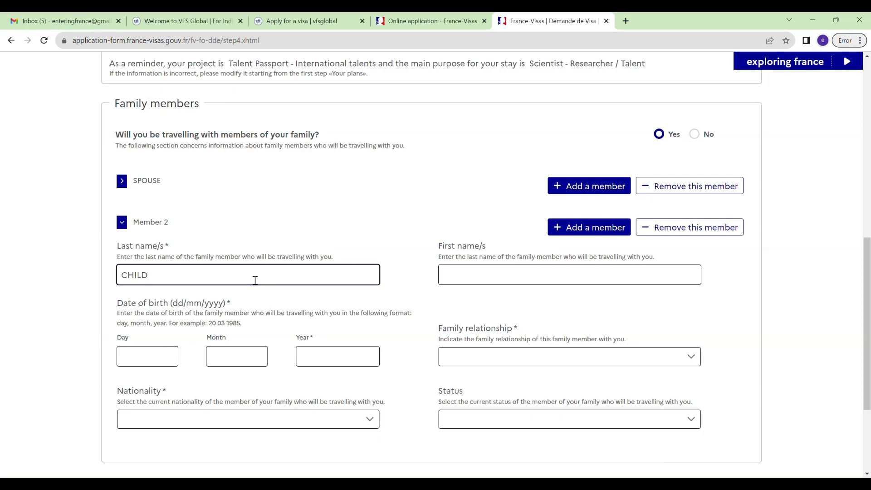
pyautogui.press('Tab')
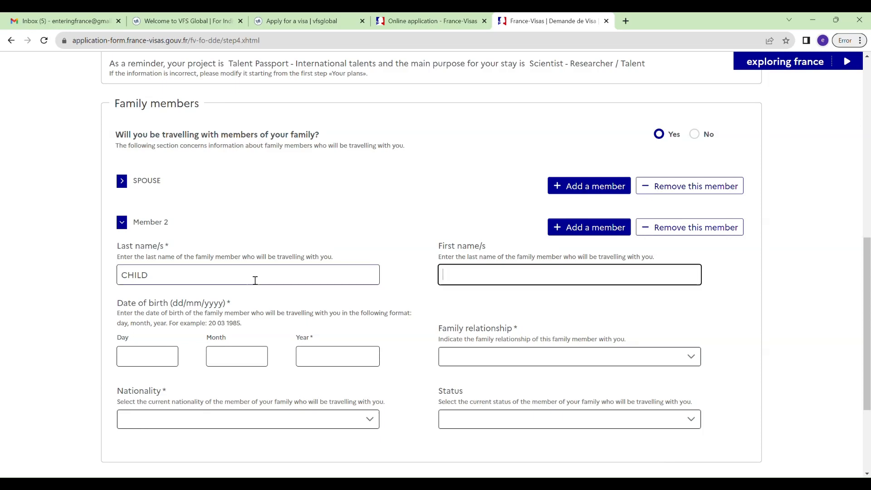
pyautogui.press('Tab')
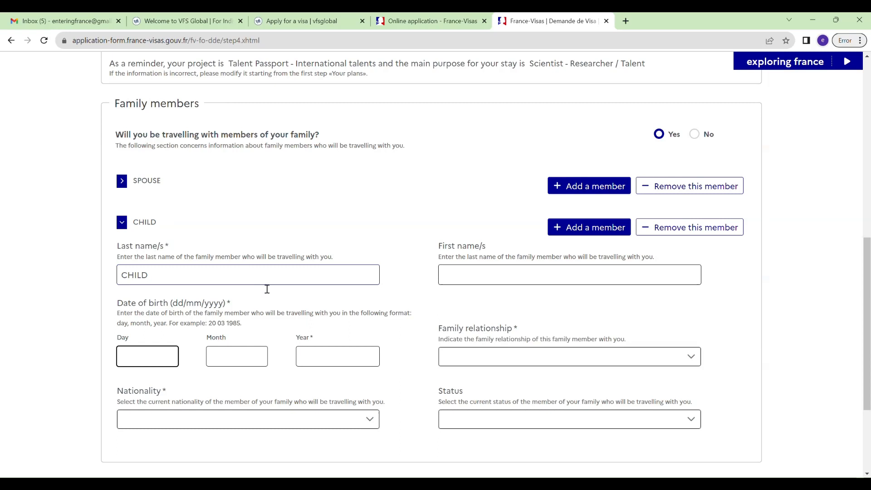
pyautogui.write('01')
pyautogui.press('Tab')
pyautogui.press('Tab')
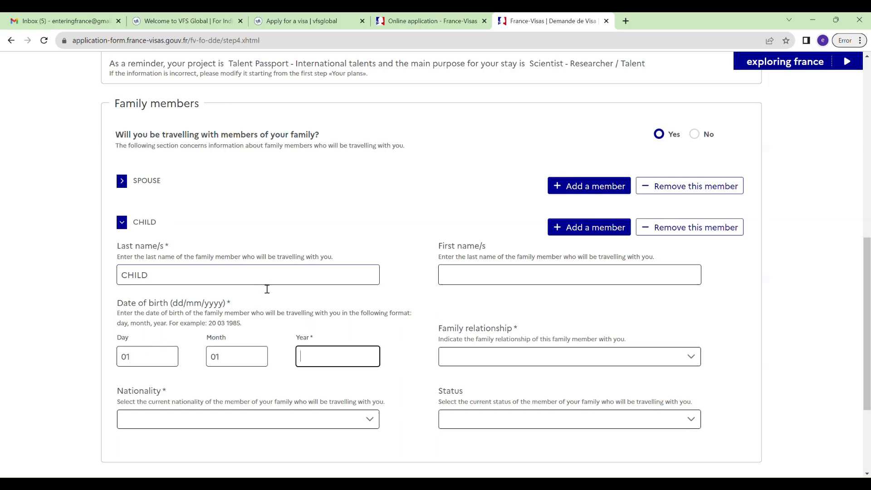
pyautogui.press('Tab')
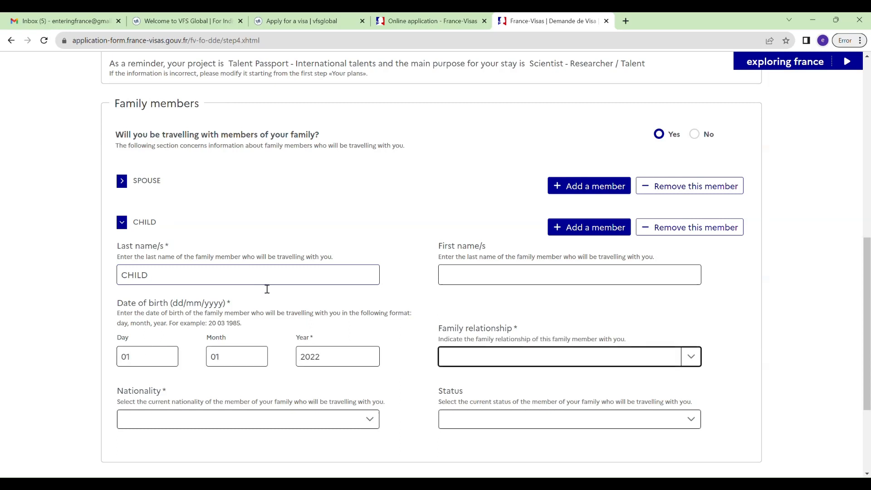
# Set the member's relationship to Child, nationality Indian, status 1946/51 Refugee, and continue to step 5.
pyautogui.click(680, 363)
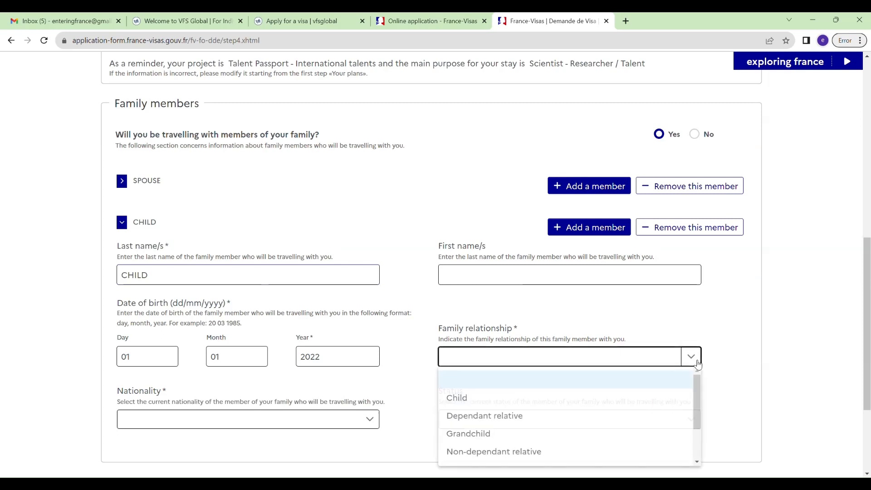
pyautogui.click(610, 403)
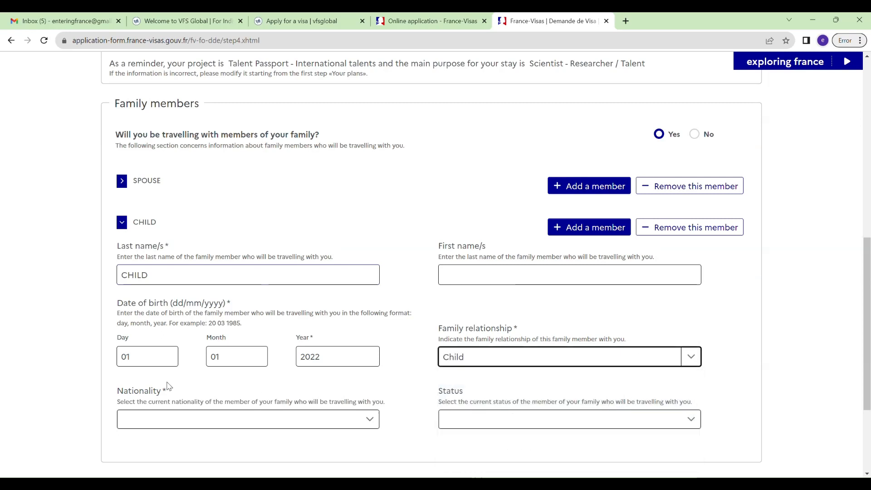
pyautogui.click(203, 418)
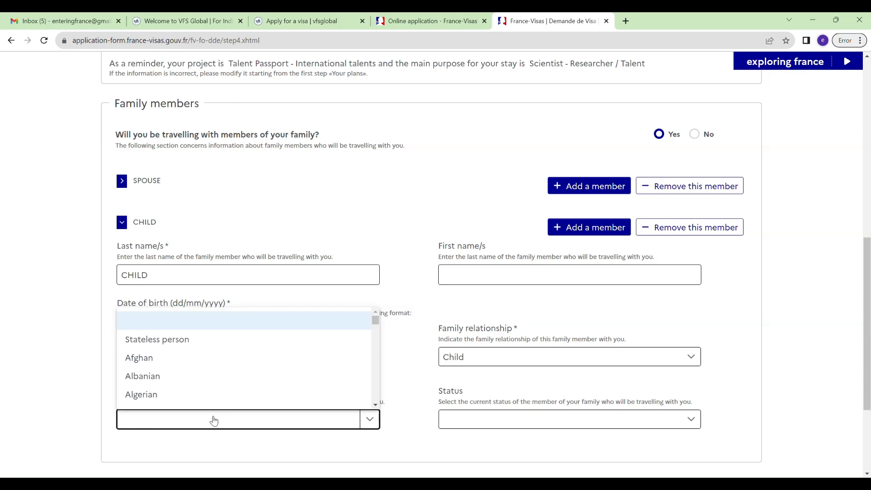
pyautogui.write('in')
pyautogui.press('Tab')
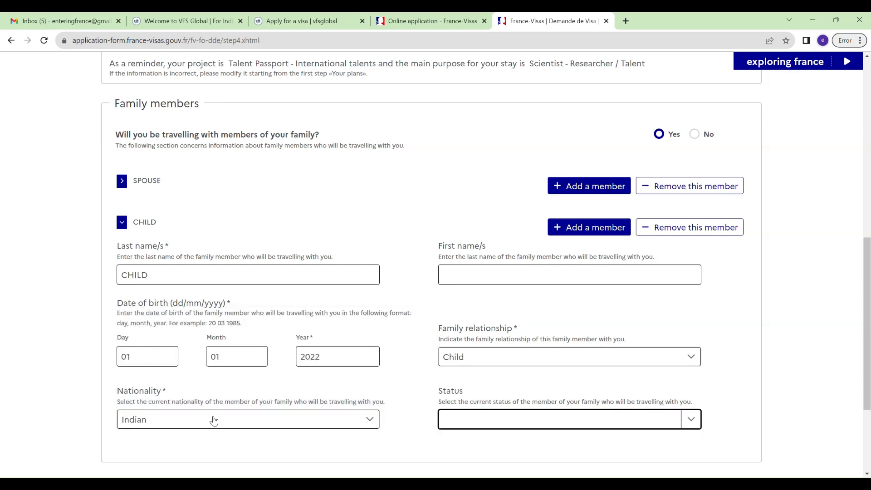
pyautogui.click(649, 424)
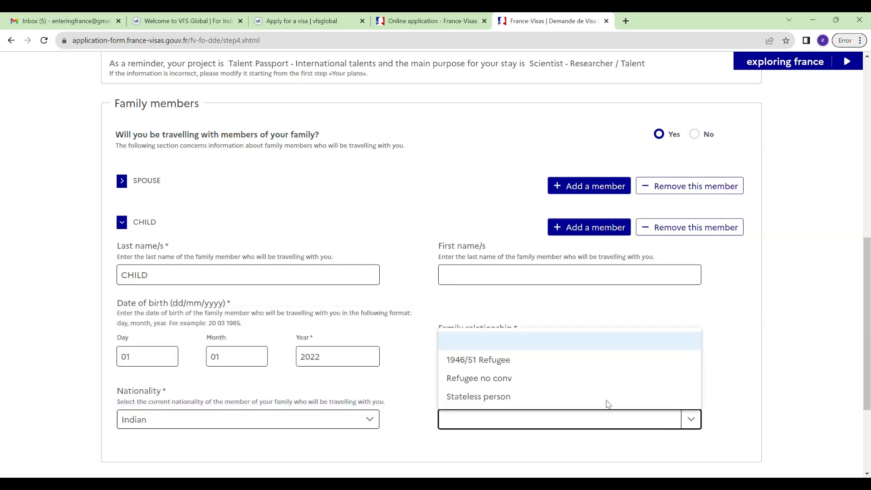
pyautogui.click(517, 359)
pyautogui.scroll(-2, 670, 405)
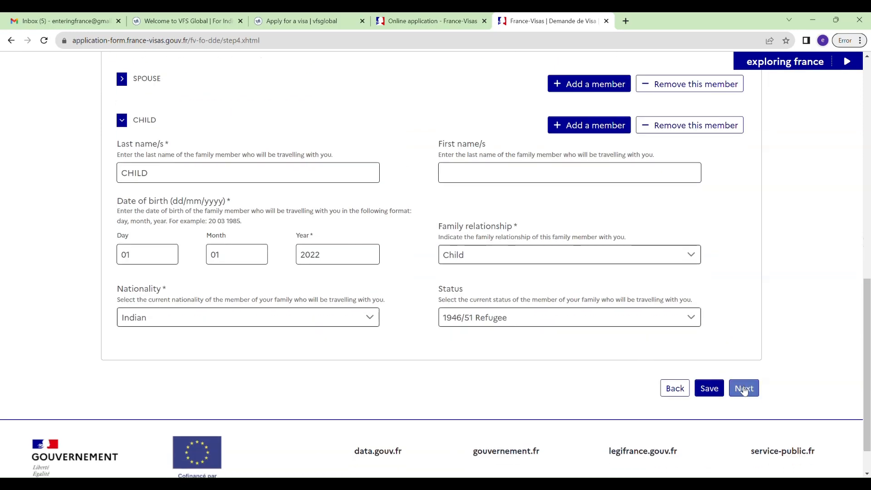
pyautogui.click(736, 384)
# Declare hotel accommodation named HOTEL OR AIRBNB NAME at SAINT EXIPUREY, PARIS.
pyautogui.scroll(-3, 463, 355)
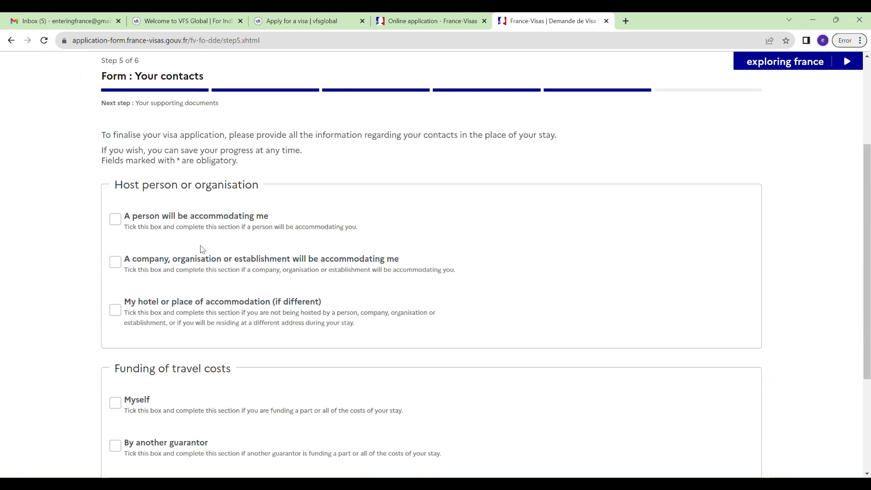
pyautogui.click(115, 310)
pyautogui.scroll(-2, 288, 279)
pyautogui.click(288, 279)
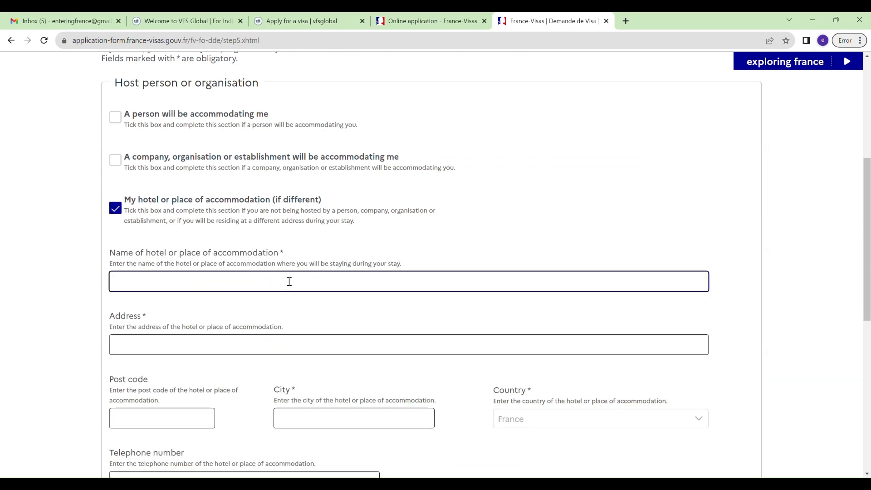
pyautogui.write('HOTEL OR AIR')
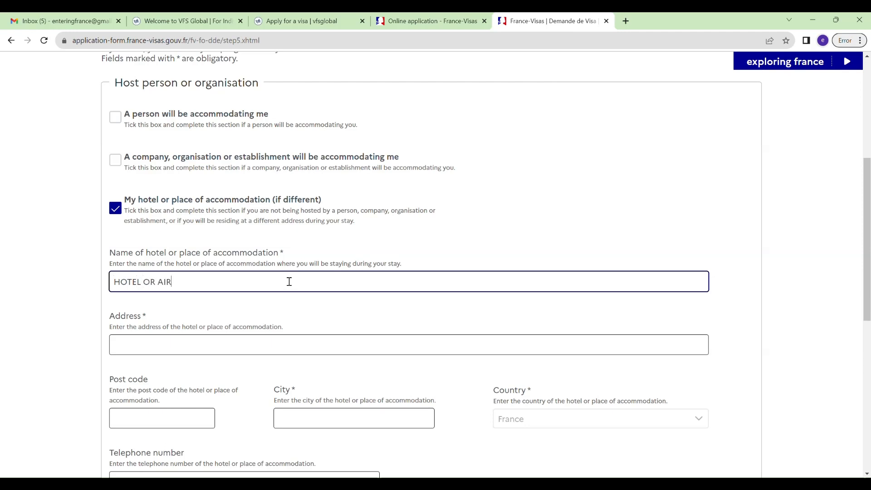
pyautogui.write('BNB N')
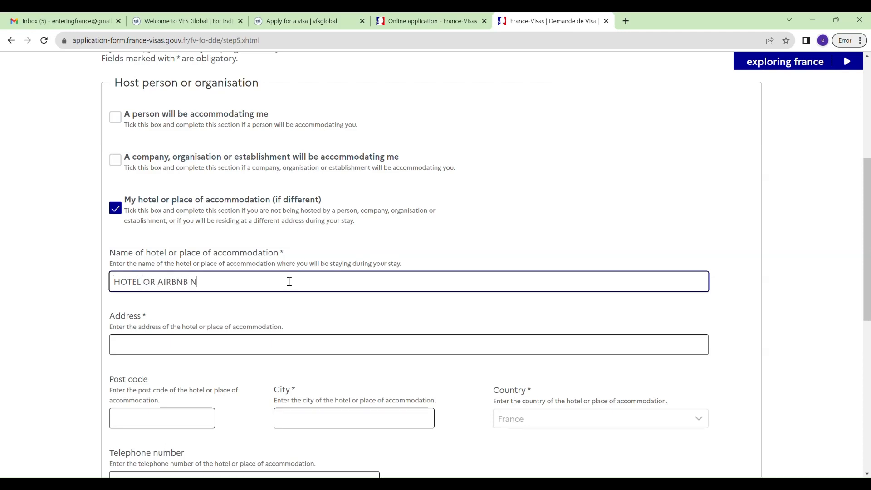
pyautogui.write('AL')
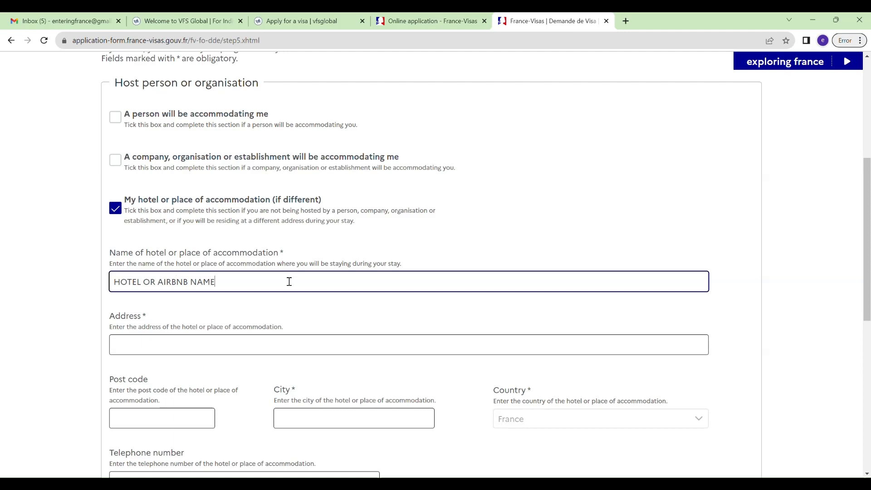
pyautogui.press('Tab')
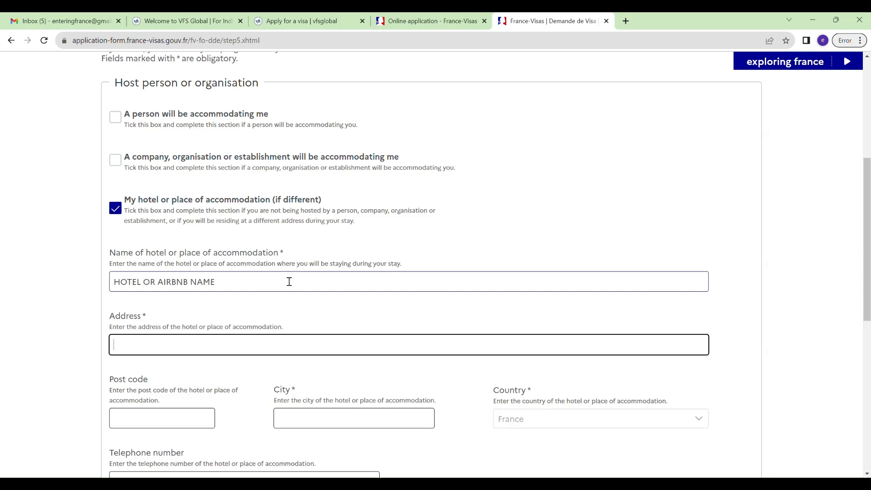
pyautogui.write('SAINT EXIPUREY')
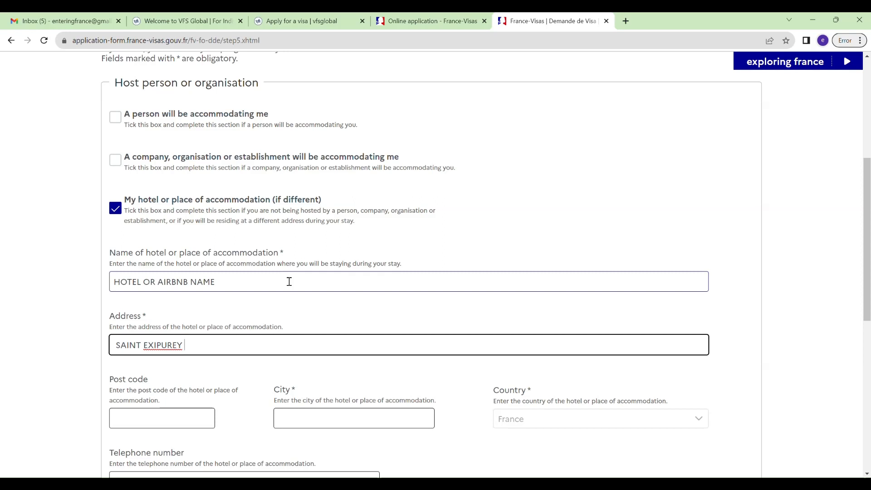
pyautogui.press('Tab')
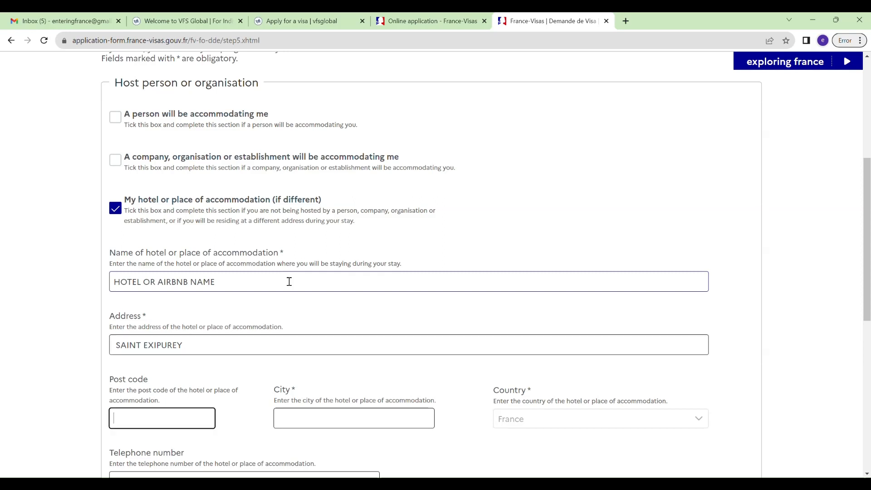
pyautogui.press('Tab')
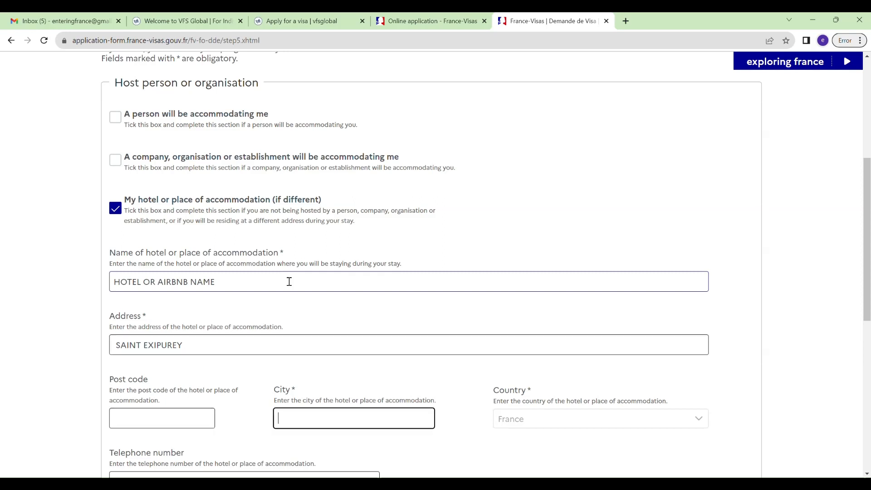
pyautogui.write('PARIS')
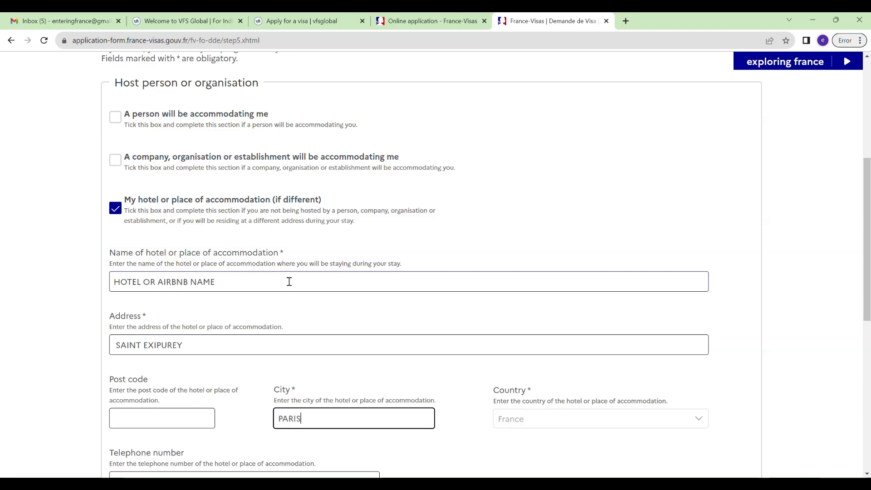
pyautogui.press('Tab')
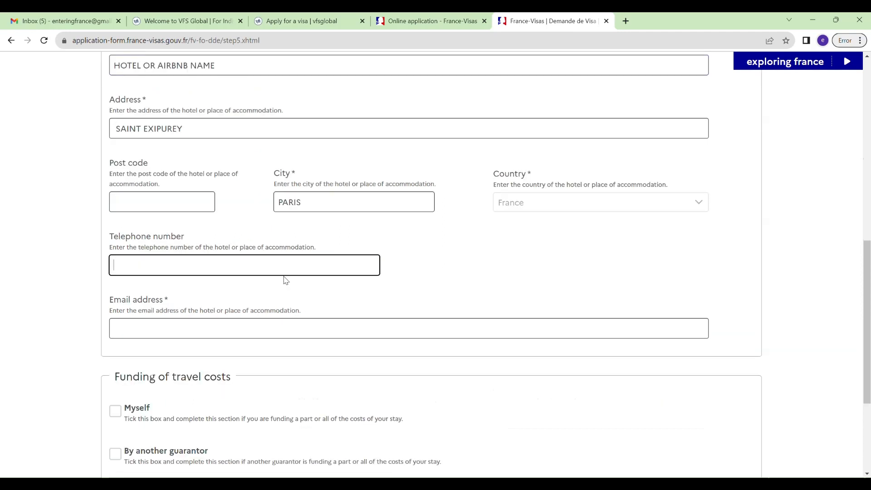
# Enter the accommodation's e-mail, declare self-funding by Cash, and save the step.
pyautogui.click(234, 332)
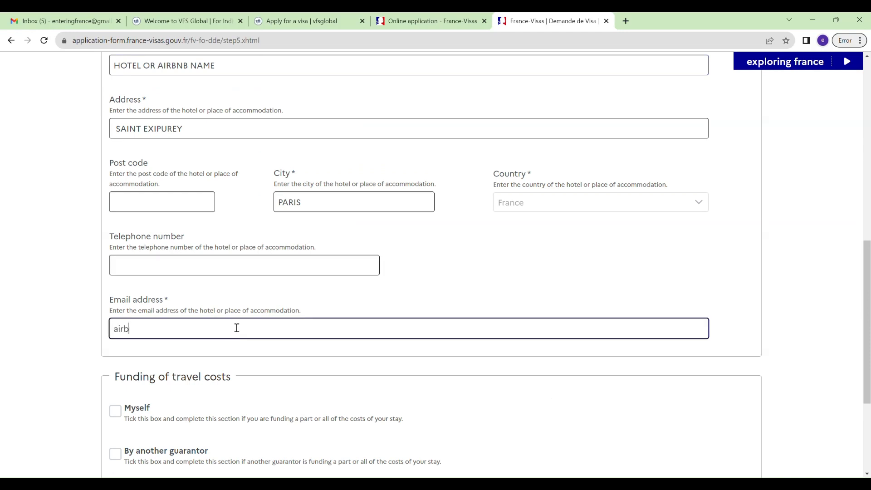
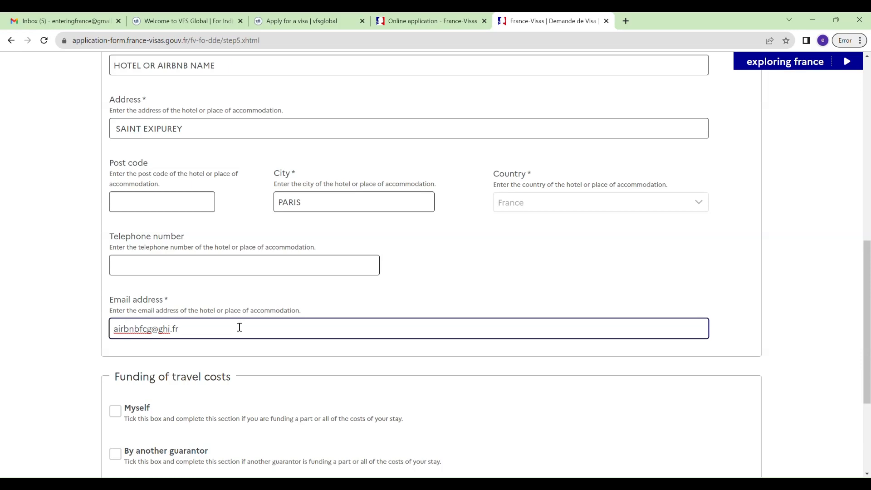
pyautogui.scroll(-3, 250, 328)
pyautogui.click(120, 261)
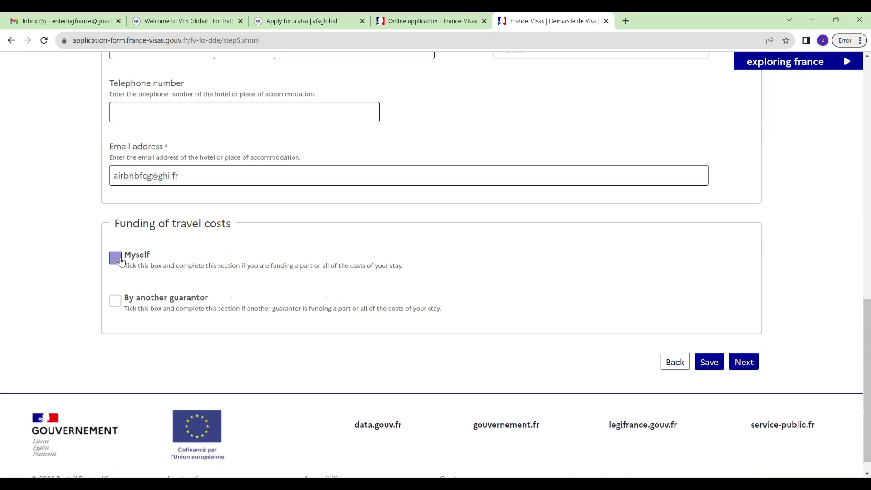
pyautogui.scroll(-4, 313, 288)
pyautogui.click(130, 225)
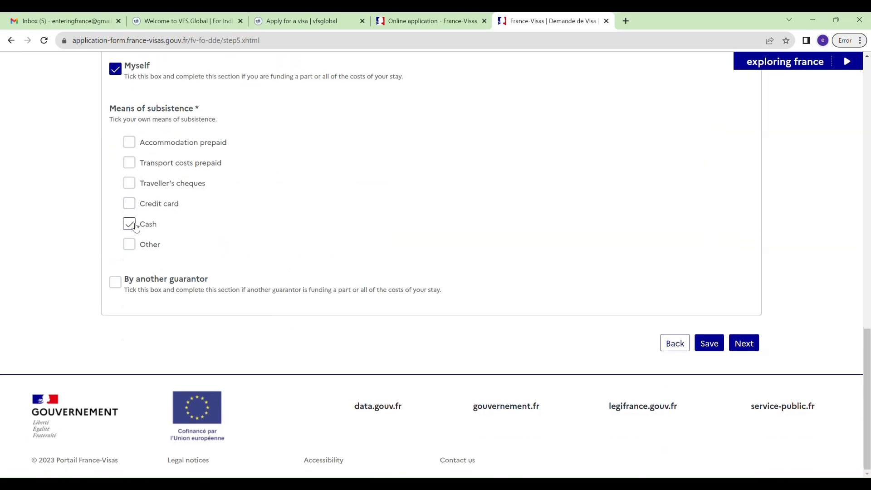
pyautogui.click(718, 345)
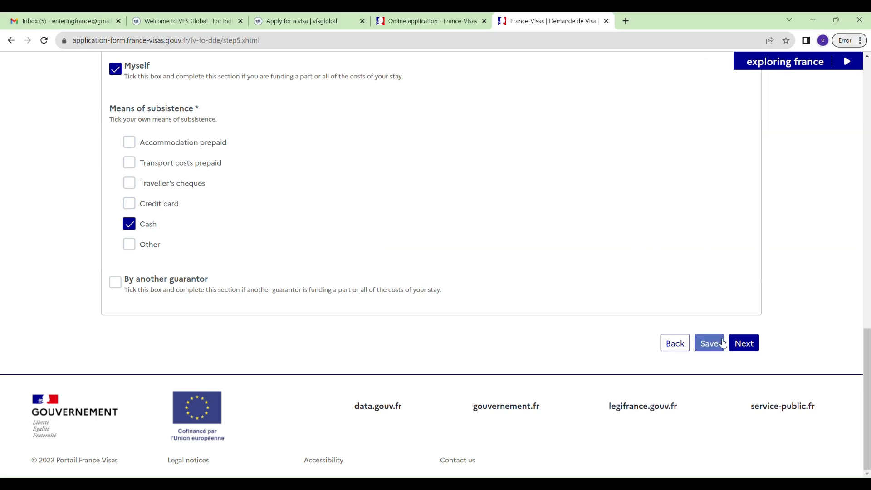
pyautogui.click(752, 346)
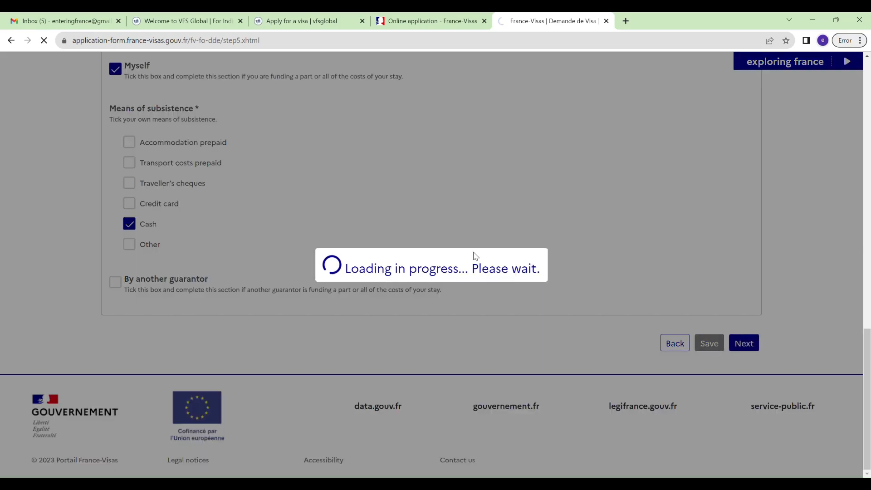
# Continue past the supporting documents list and add a new application to the first group.
pyautogui.scroll(-5, 456, 260)
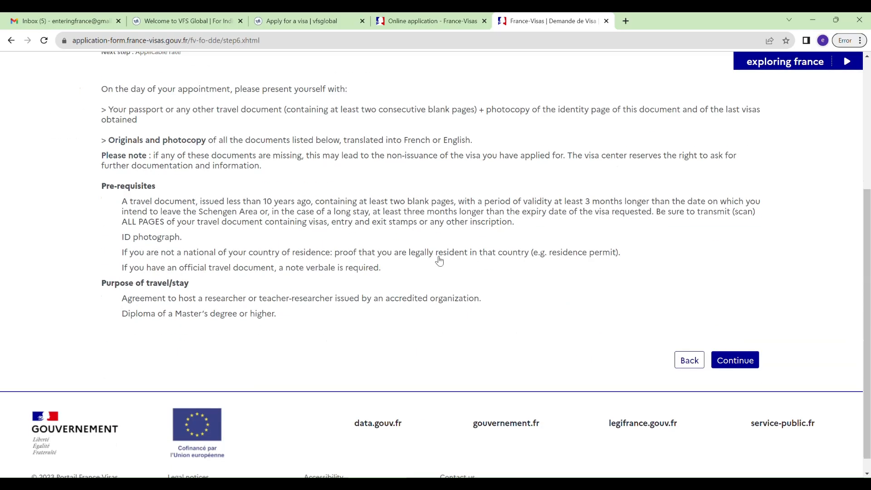
pyautogui.scroll(2, 500, 222)
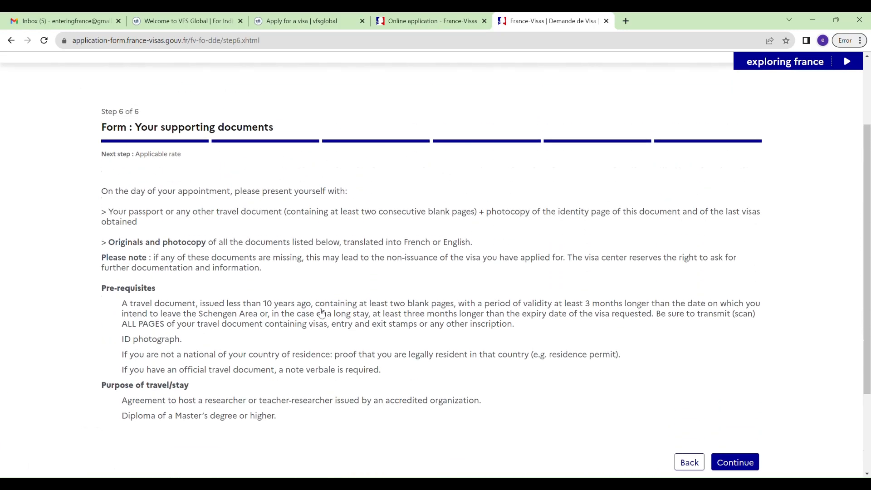
pyautogui.scroll(-1, 456, 322)
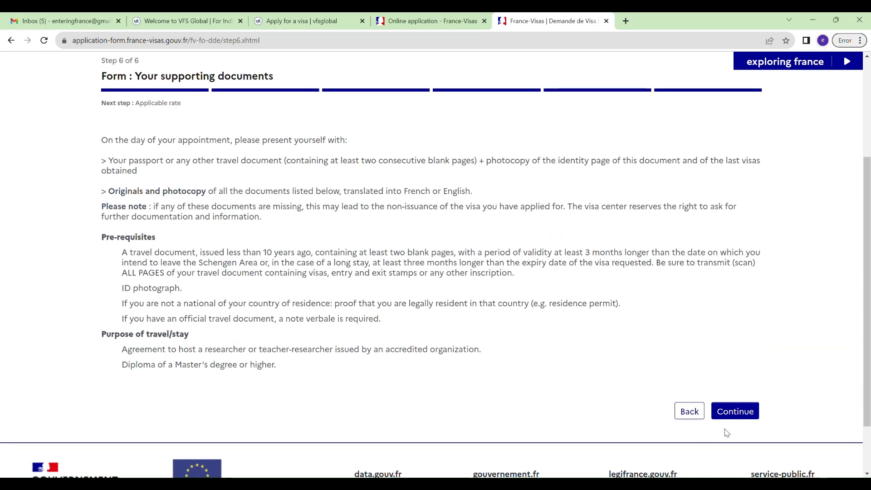
pyautogui.click(739, 412)
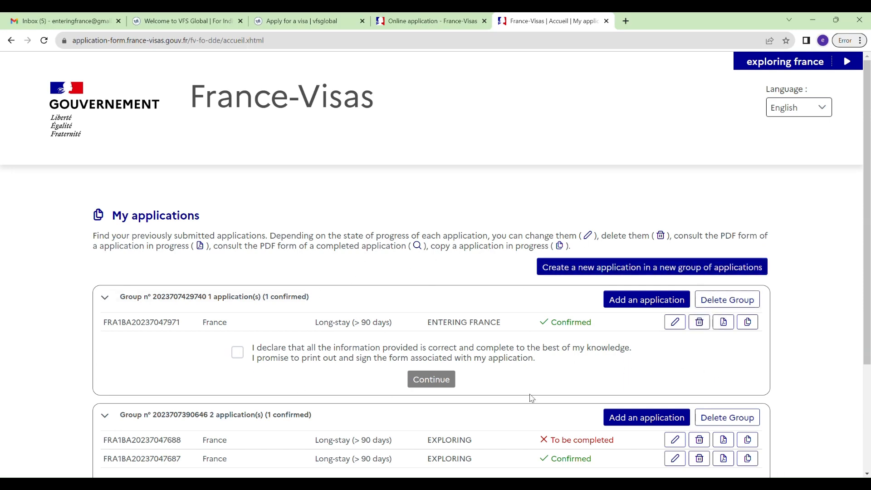
pyautogui.click(657, 300)
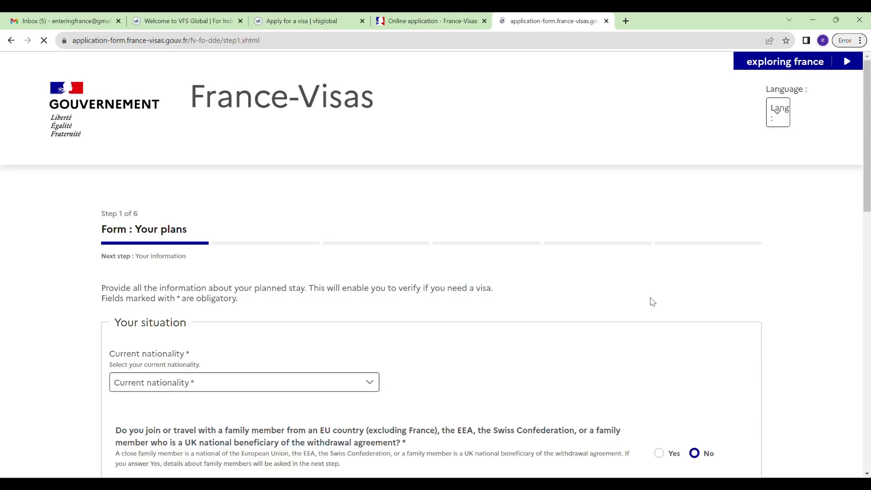
# Choose Indian nationality, Long-stay visa, France as destination and Ordinary passport.
pyautogui.click(314, 382)
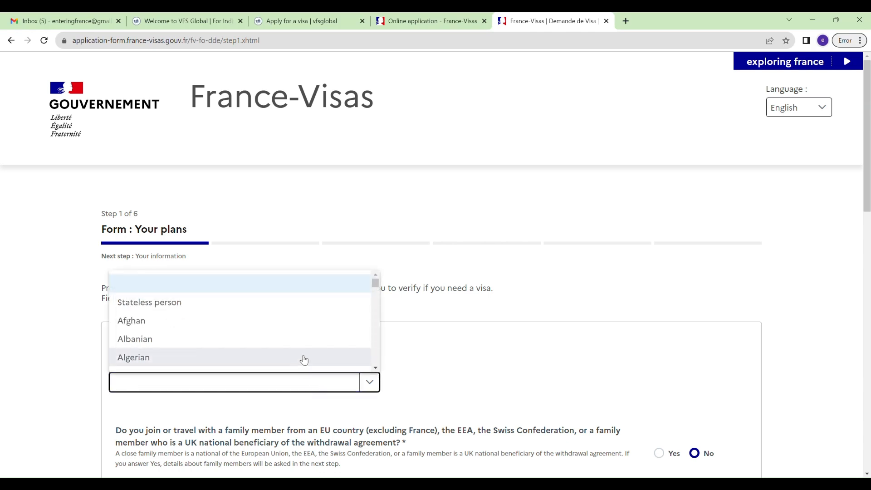
pyautogui.write('in')
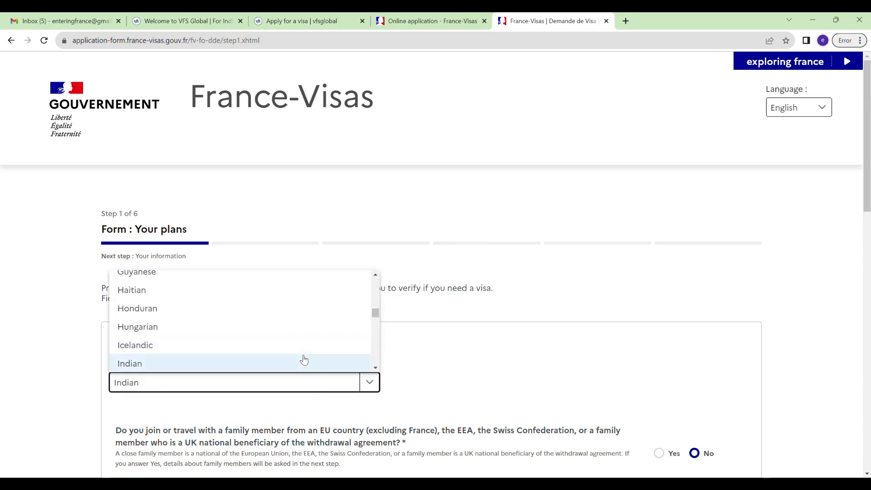
pyautogui.click(304, 363)
pyautogui.scroll(-6, 322, 354)
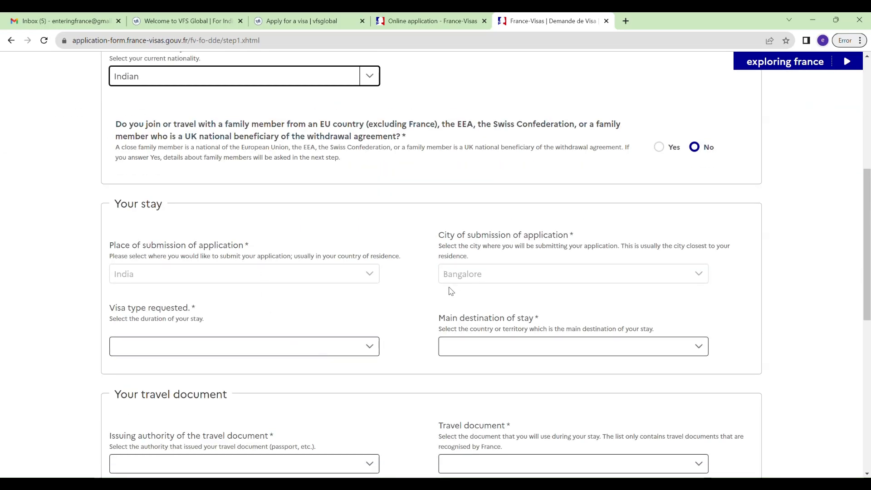
pyautogui.scroll(-1, 301, 346)
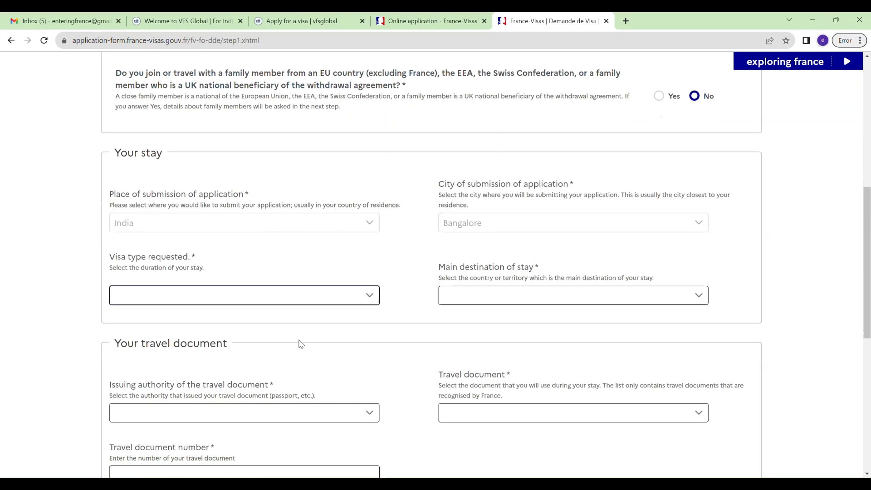
pyautogui.click(278, 301)
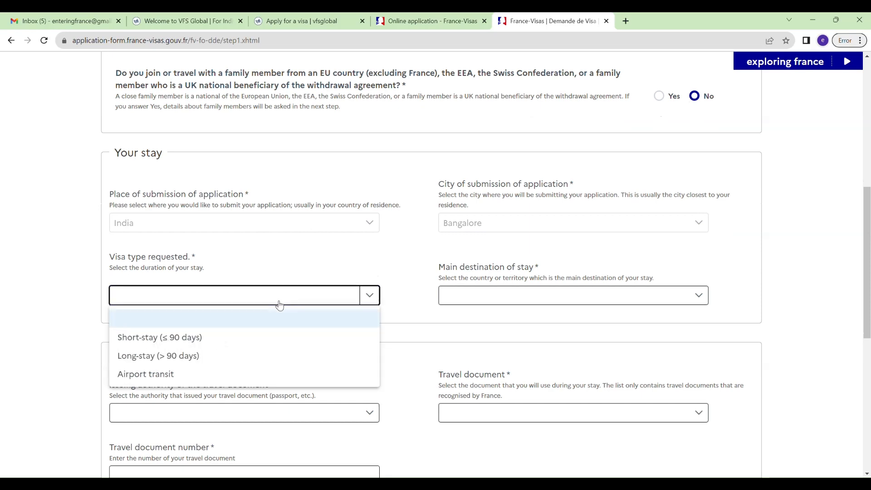
pyautogui.click(227, 360)
pyautogui.click(525, 299)
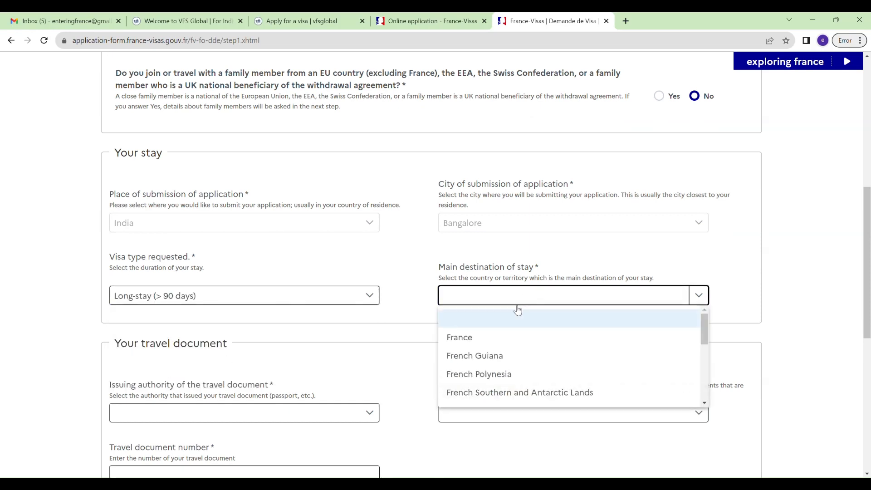
pyautogui.click(507, 337)
pyautogui.scroll(-3, 503, 337)
pyautogui.scroll(-1, 529, 318)
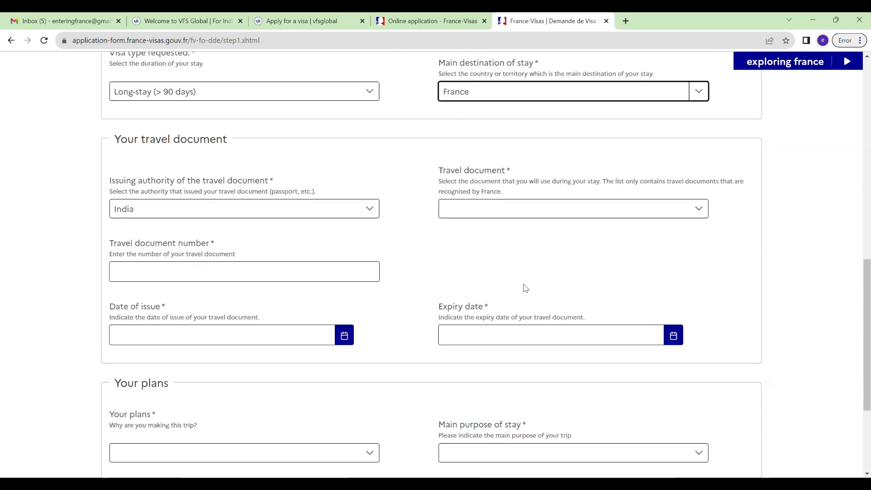
pyautogui.click(568, 216)
pyautogui.click(538, 255)
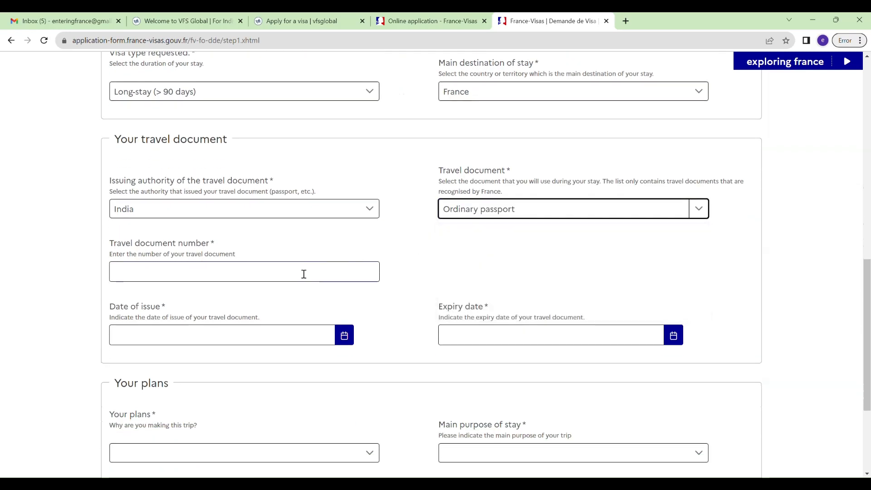
# Enter the passport number, issued 02/08/2023 and expiring 01/08/2033.
pyautogui.click(279, 282)
pyautogui.write('FRAN3723')
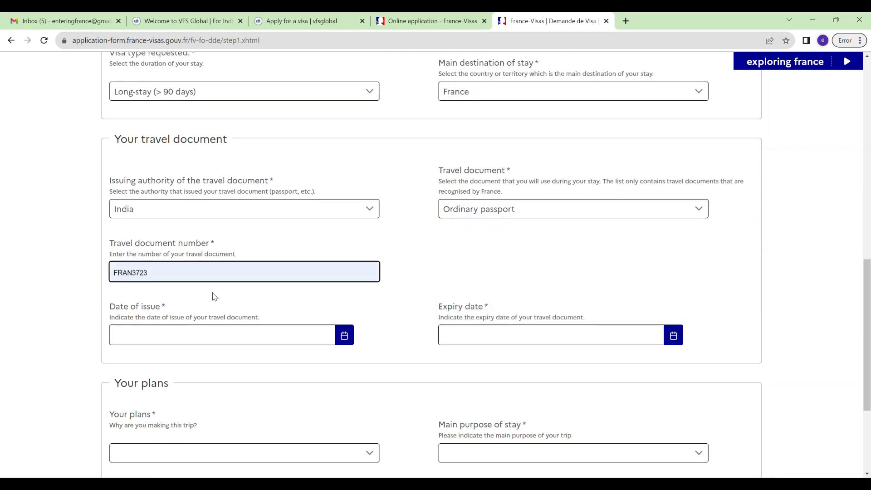
pyautogui.press('BackSpace')
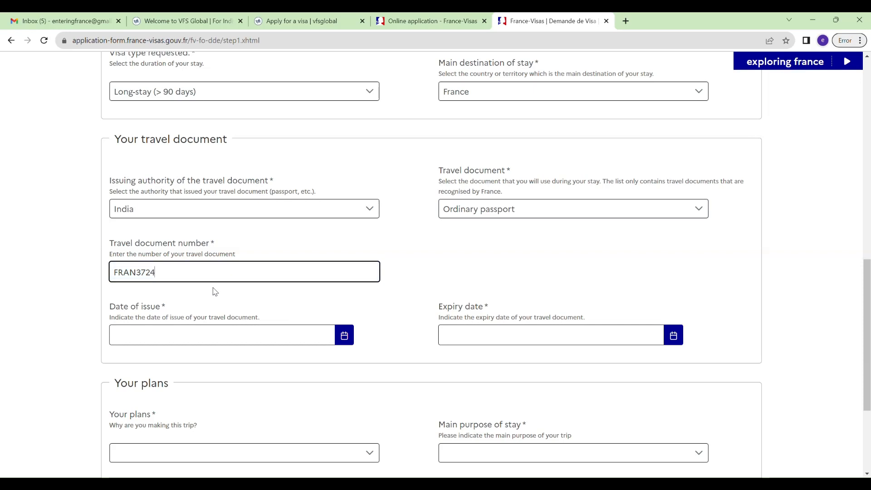
pyautogui.click(344, 335)
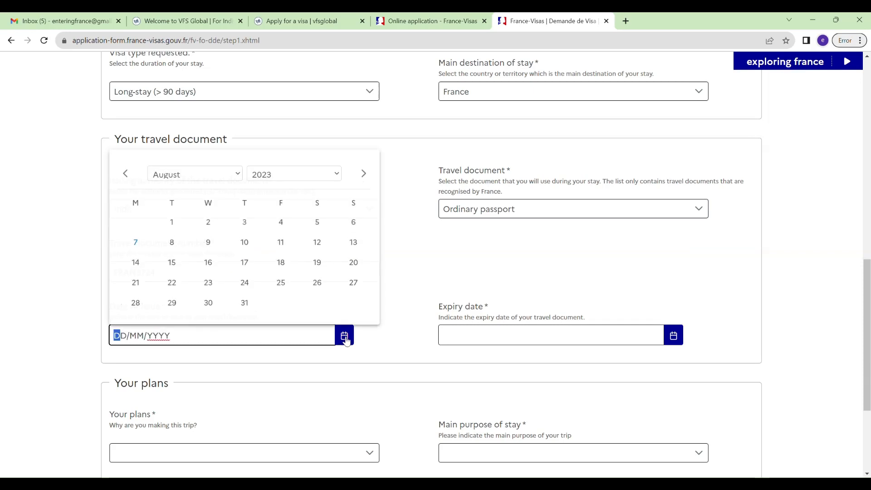
pyautogui.click(208, 221)
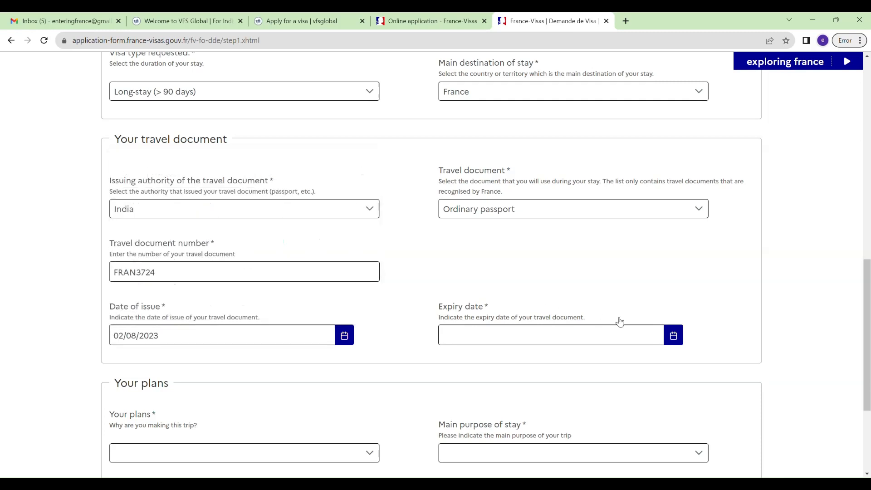
pyautogui.click(674, 336)
pyautogui.click(623, 175)
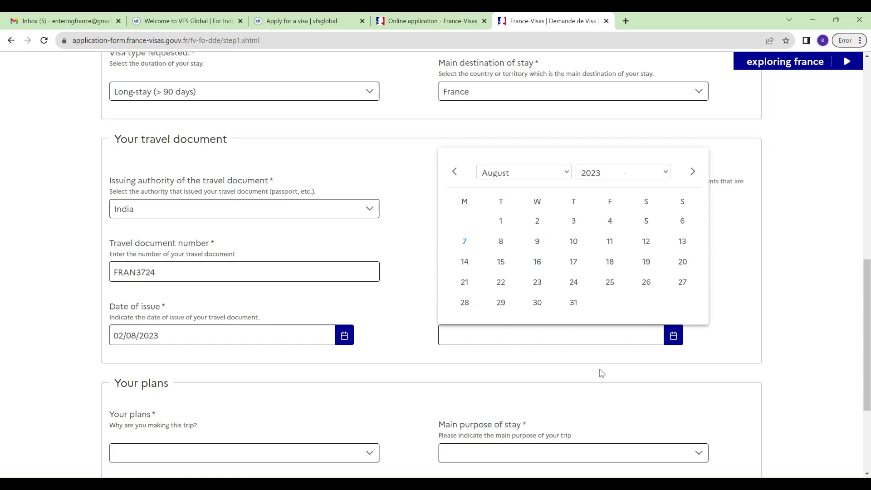
pyautogui.click(605, 407)
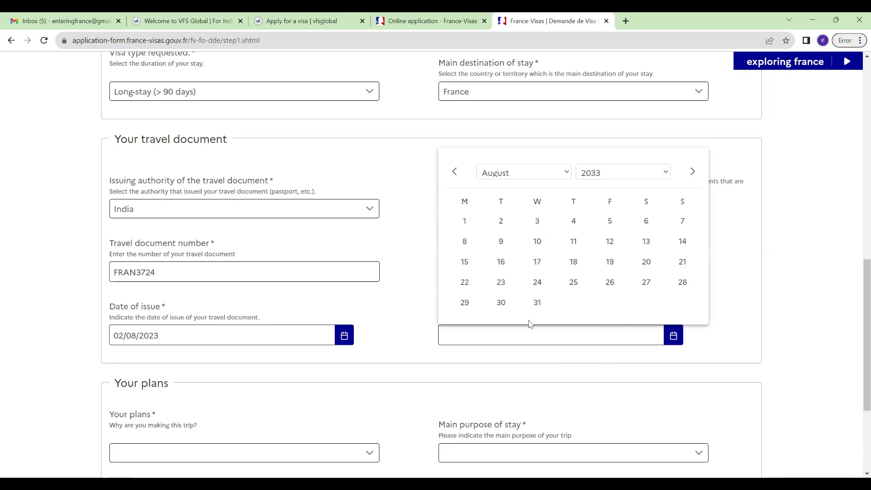
pyautogui.click(465, 221)
# Set plans to Family or private settlement, purpose accompanying talent-passport family, then save and verify.
pyautogui.scroll(-3, 368, 318)
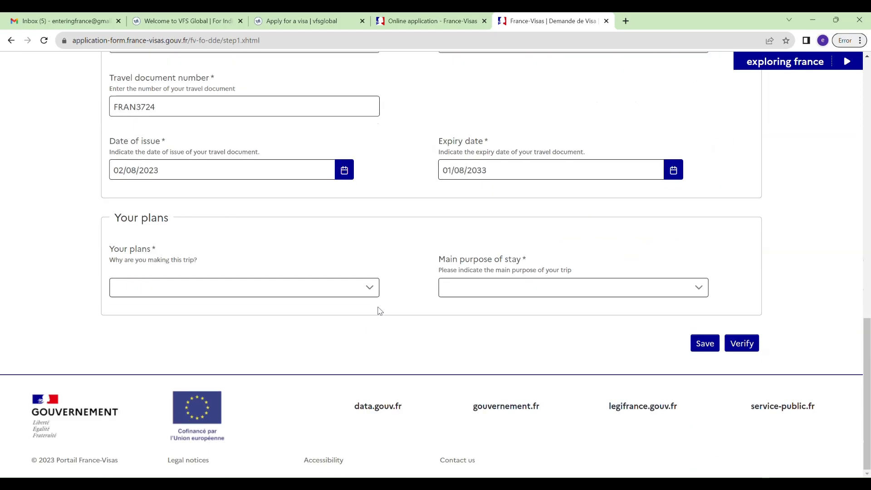
pyautogui.click(339, 295)
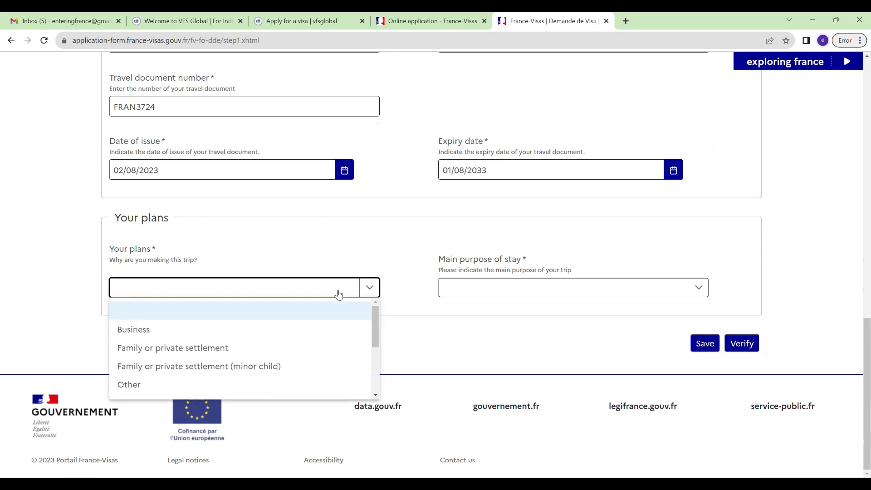
pyautogui.click(193, 349)
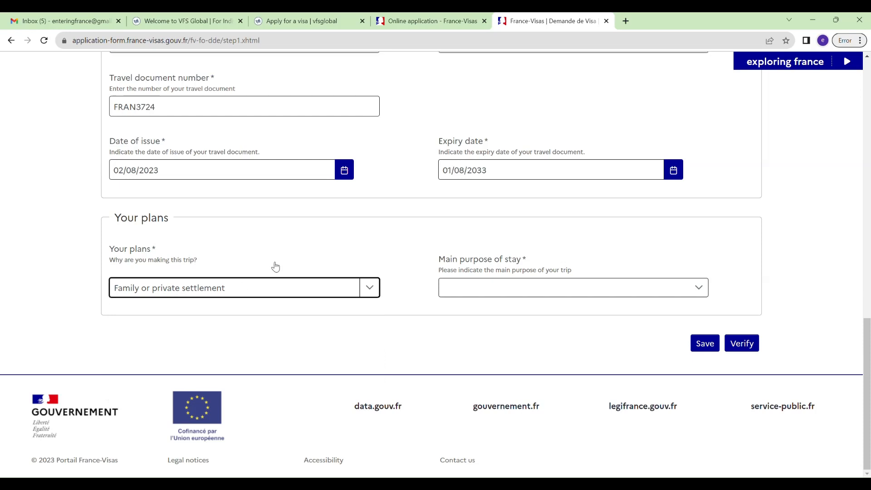
pyautogui.click(369, 290)
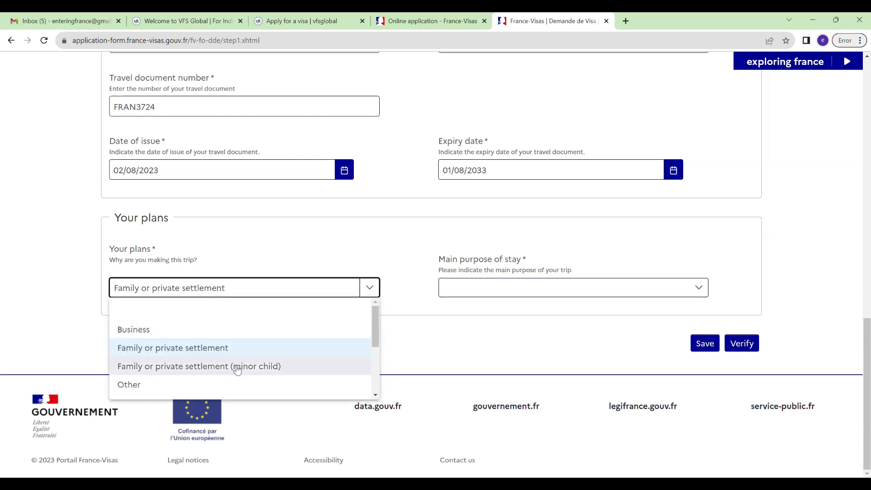
pyautogui.click(283, 348)
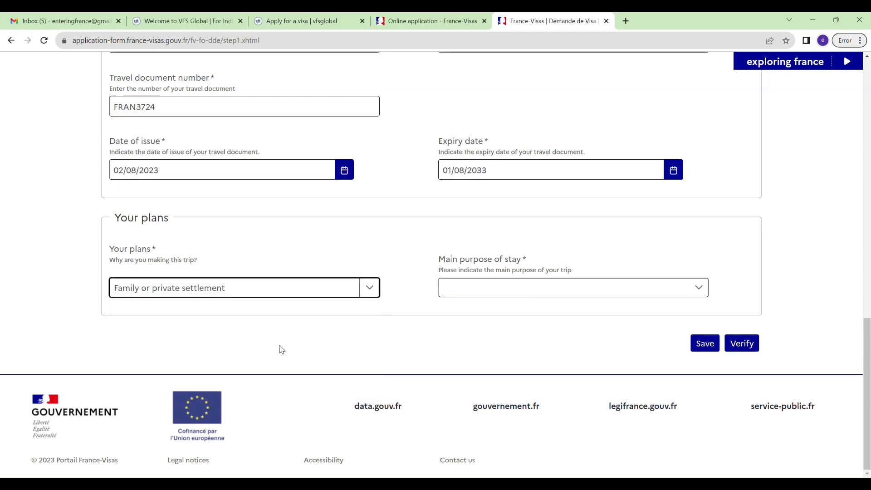
pyautogui.click(499, 288)
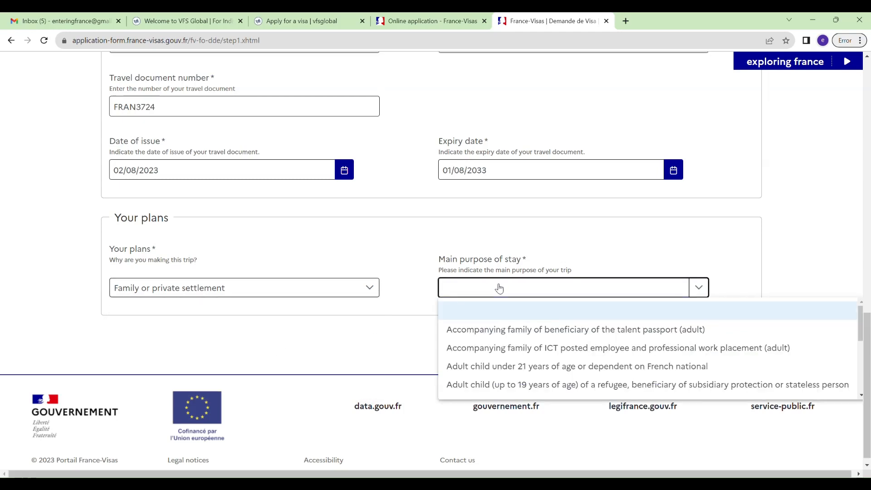
pyautogui.click(525, 335)
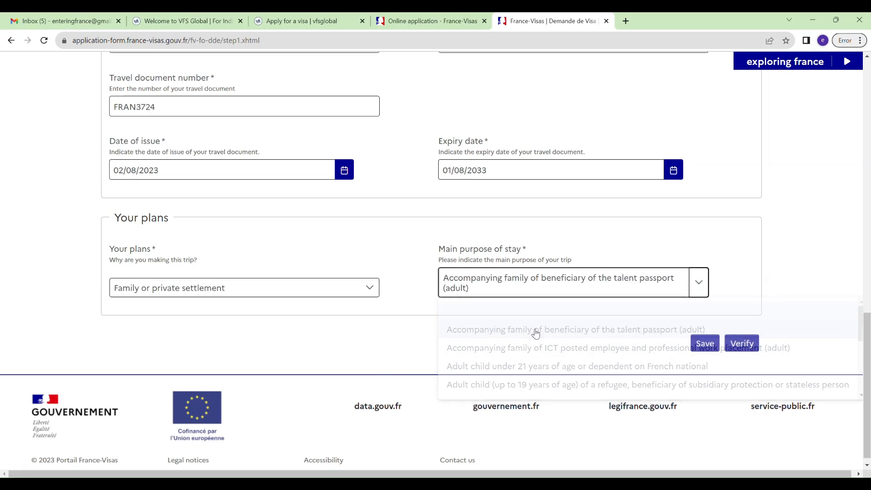
pyautogui.click(705, 344)
pyautogui.click(742, 343)
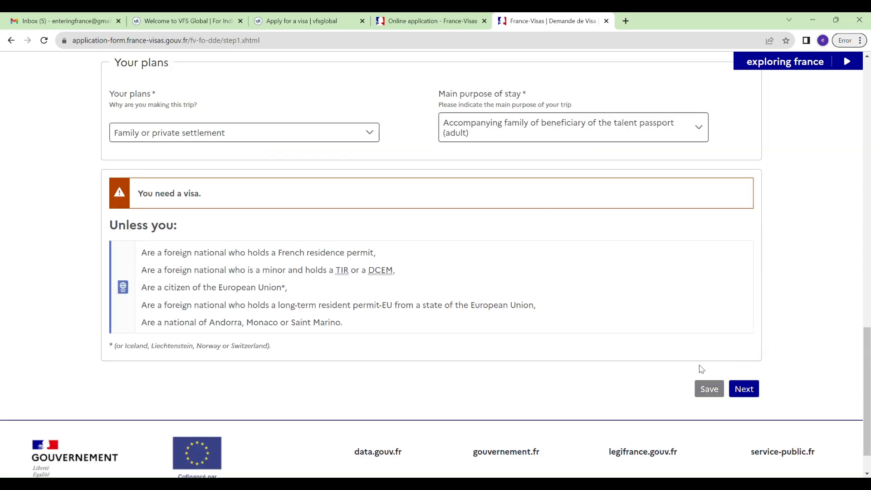
pyautogui.click(748, 390)
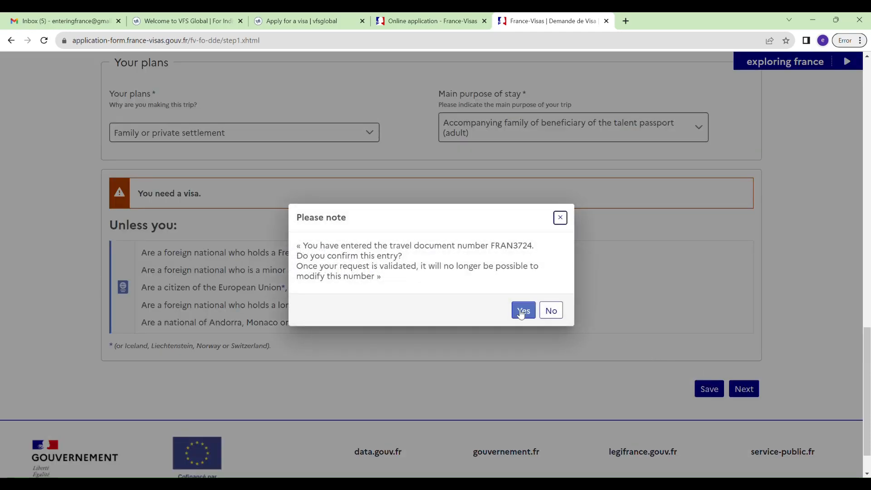
pyautogui.click(524, 310)
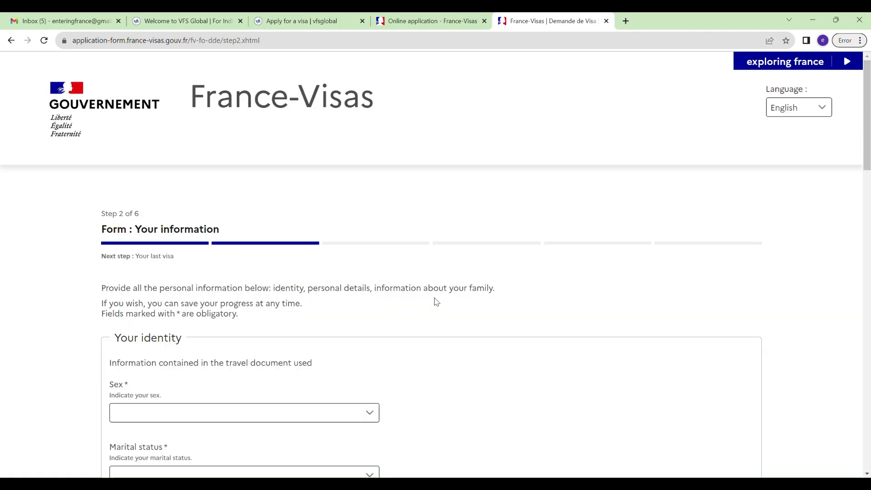
pyautogui.scroll(-3, 431, 302)
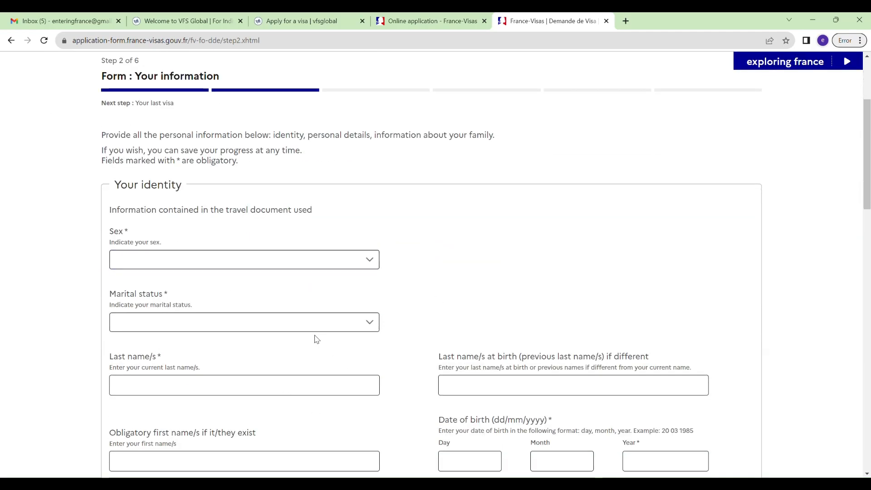
pyautogui.scroll(-3, 316, 338)
pyautogui.scroll(-3, 334, 338)
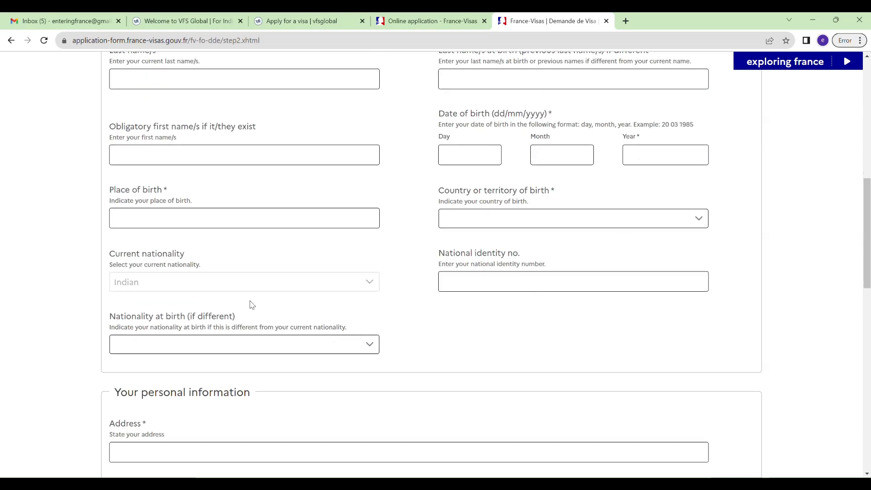
pyautogui.scroll(-6, 433, 347)
pyautogui.scroll(-7, 433, 347)
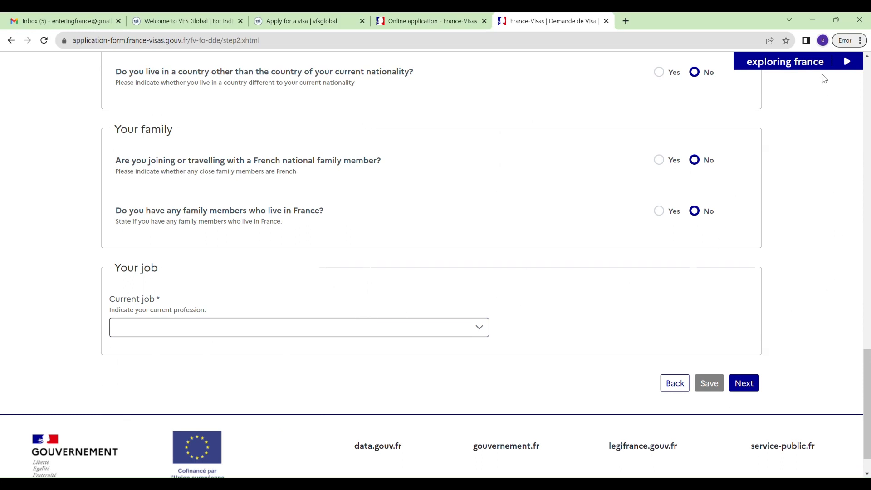
# Change step 1 plans and purpose to the minor-child talent-passport family options and save.
pyautogui.click(675, 383)
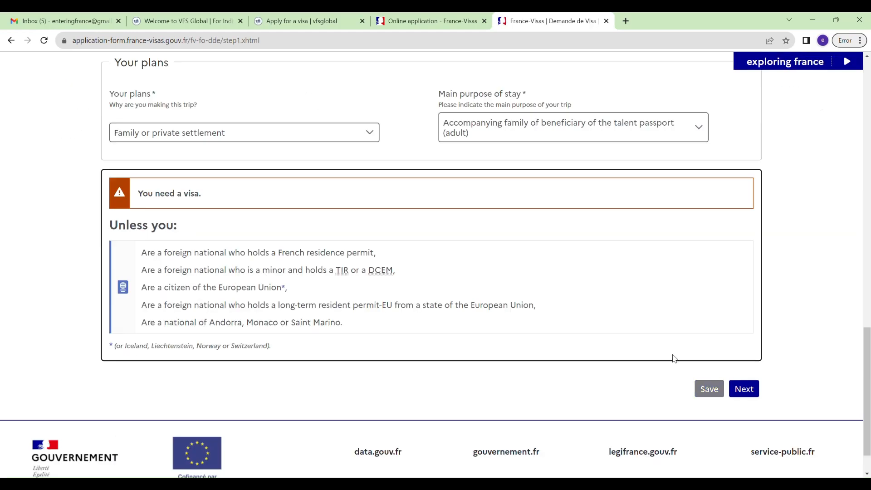
pyautogui.scroll(5, 384, 311)
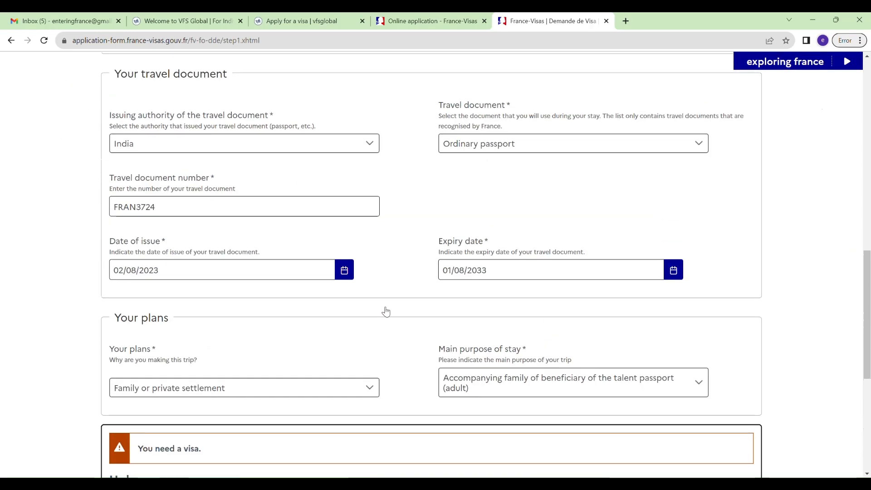
pyautogui.click(341, 398)
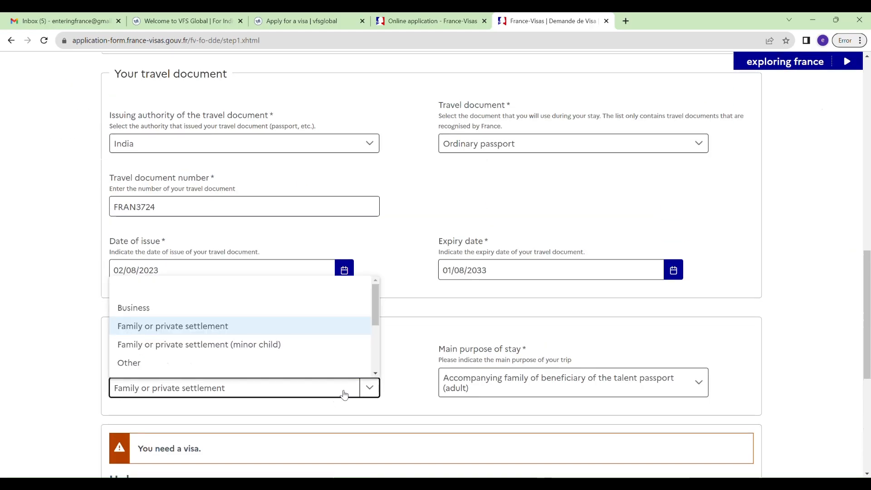
pyautogui.click(264, 345)
pyautogui.click(514, 400)
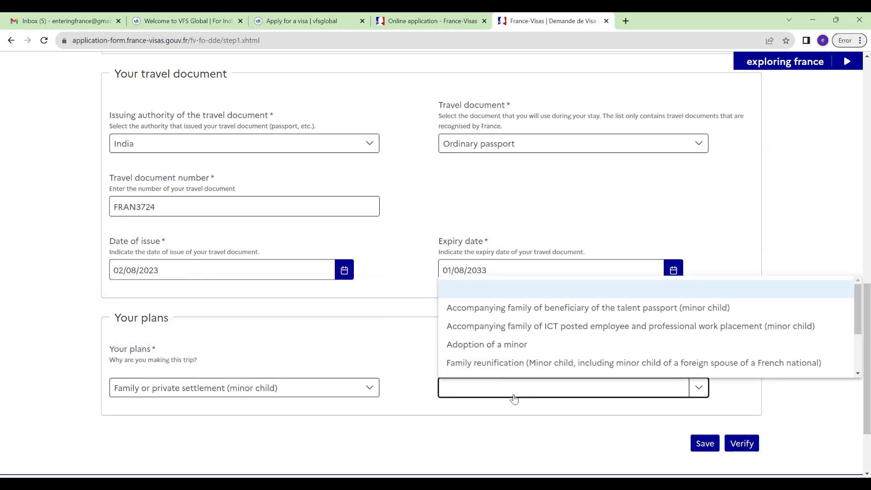
pyautogui.click(613, 312)
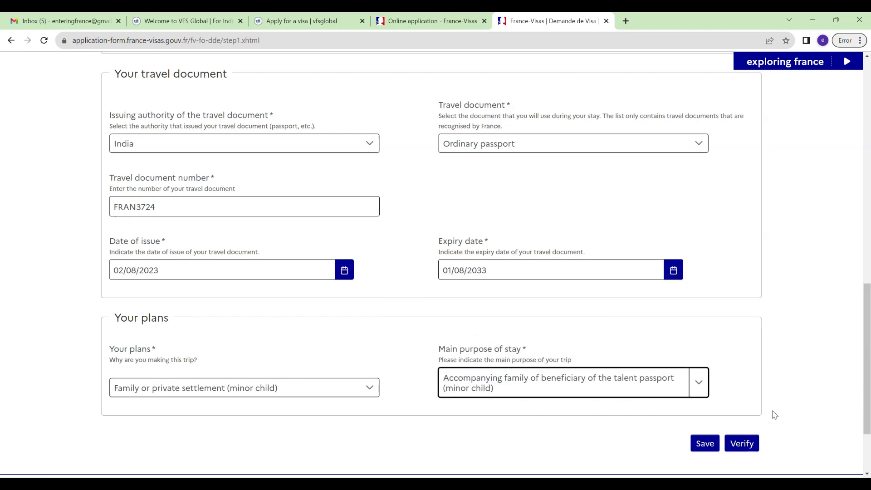
pyautogui.scroll(5, 776, 324)
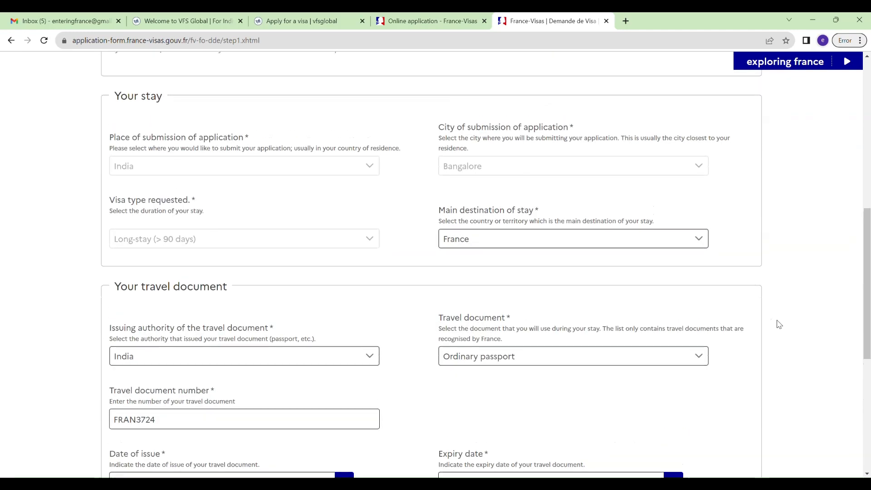
pyautogui.scroll(10, 778, 323)
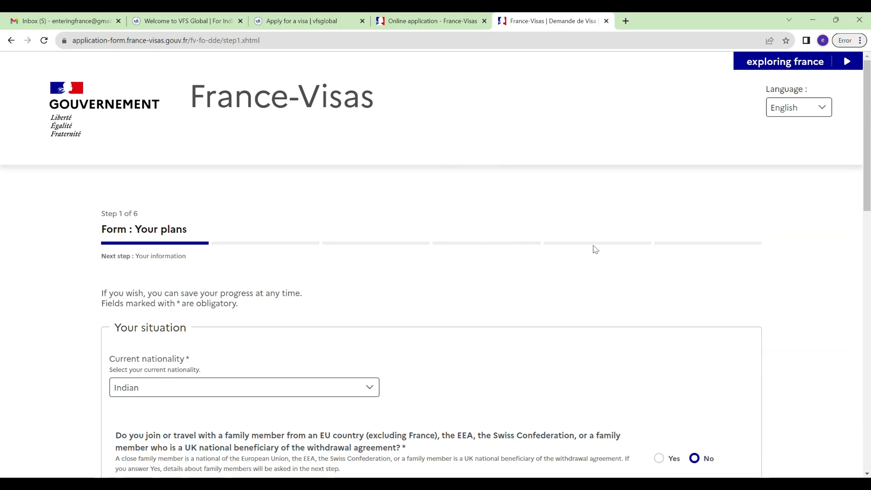
pyautogui.scroll(-15, 589, 307)
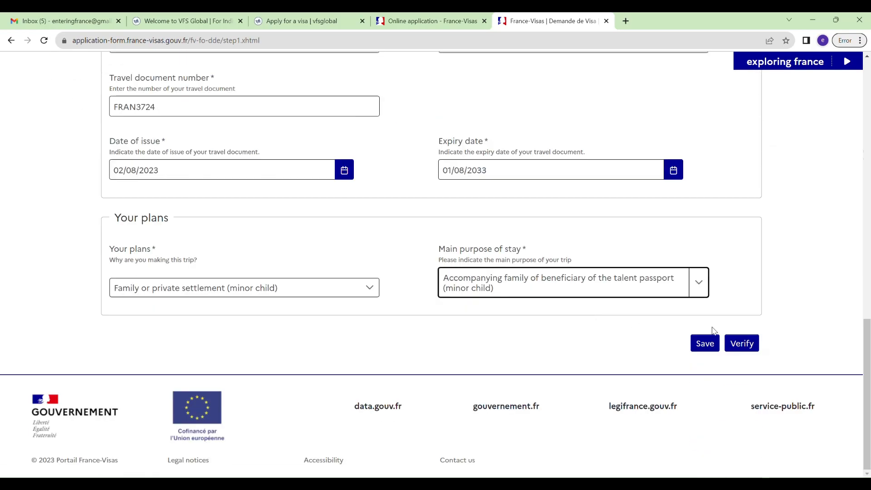
pyautogui.click(707, 346)
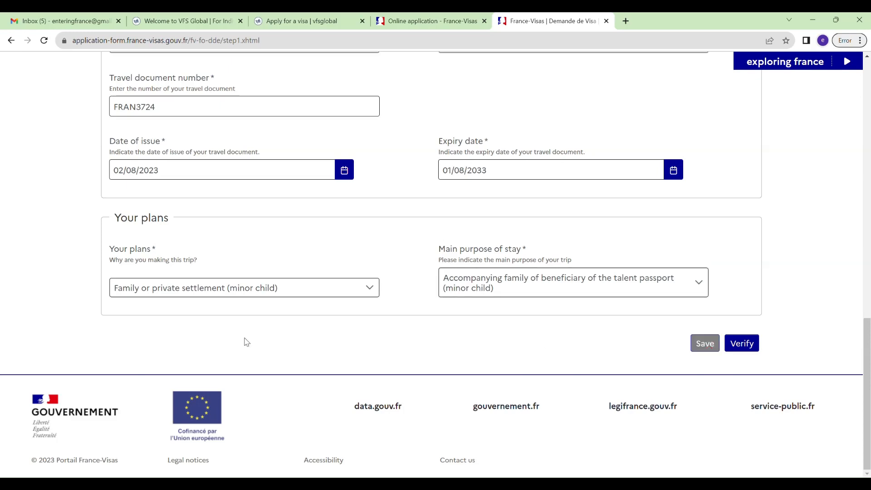
# Return to My applications, then switch to the VFS Apply for a visa guide.
pyautogui.scroll(15, 247, 342)
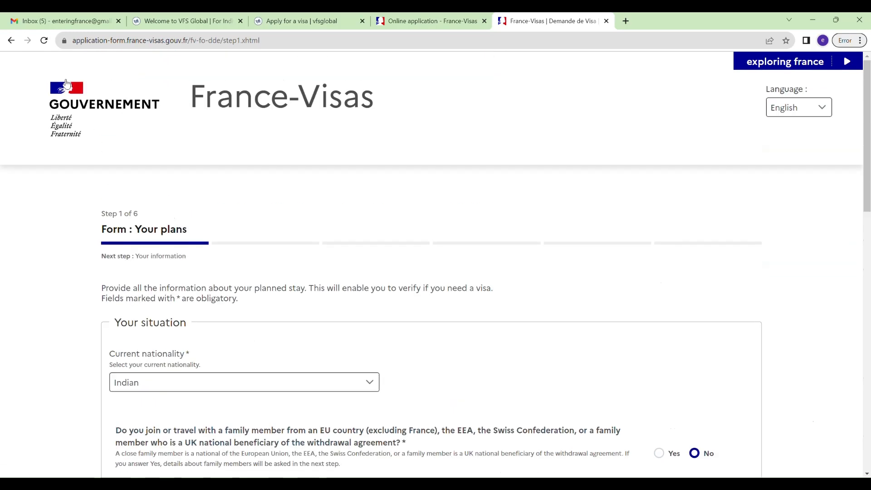
pyautogui.click(67, 100)
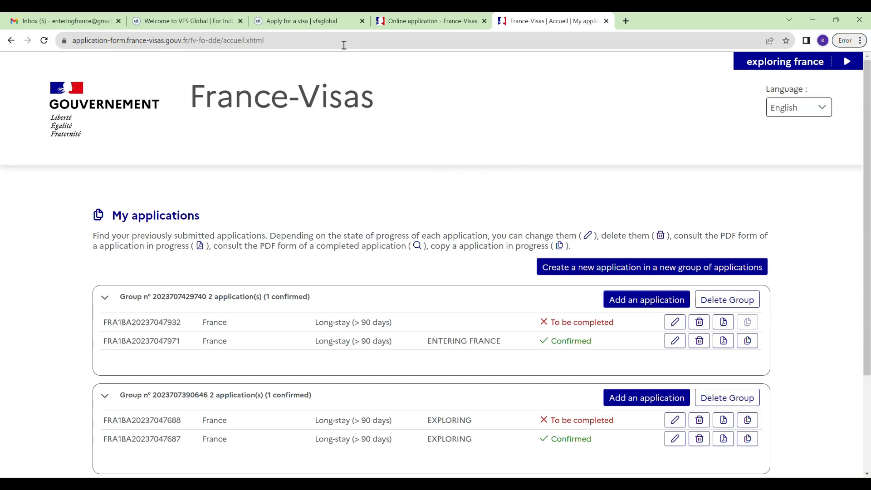
pyautogui.click(332, 26)
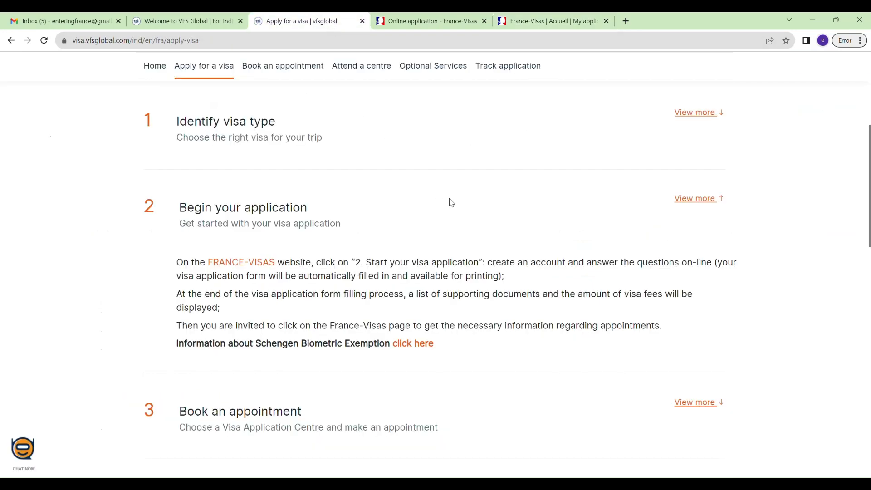
# Expand the Book an appointment step and open its booking guidance in a new tab.
pyautogui.scroll(3, 451, 203)
pyautogui.scroll(-3, 452, 203)
pyautogui.scroll(-5, 454, 204)
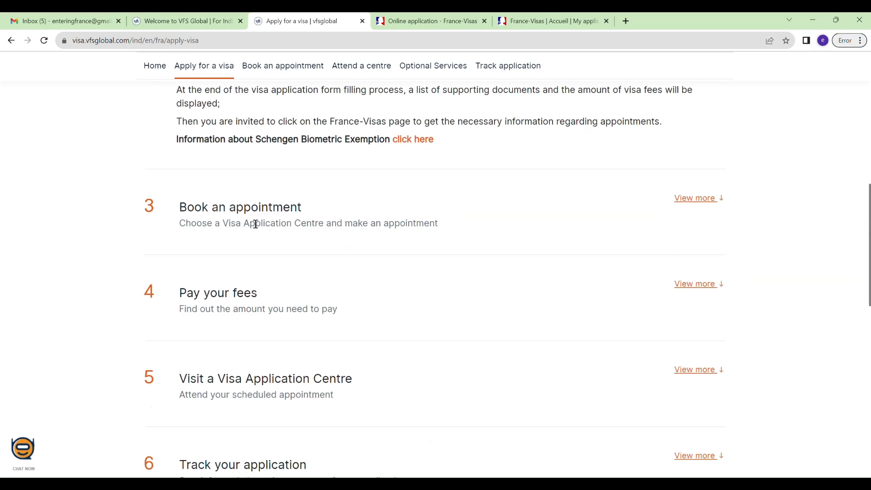
pyautogui.click(687, 200)
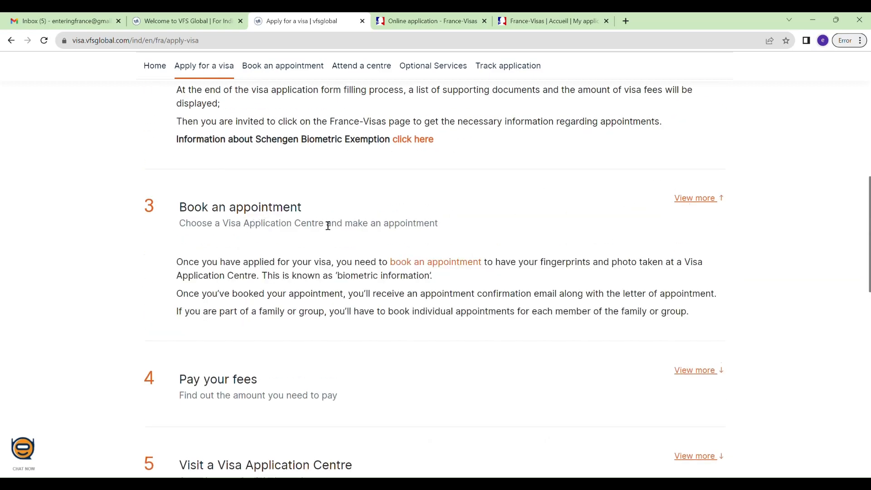
pyautogui.click(448, 265)
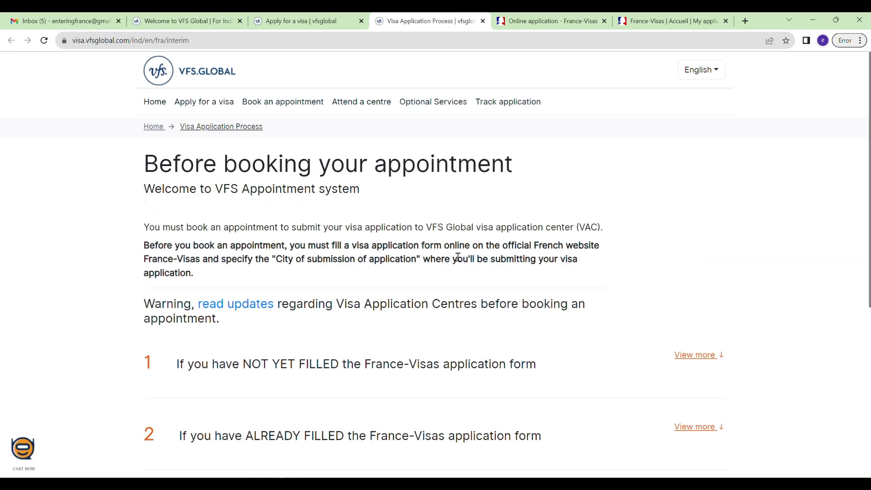
# Open the Visa Preparation Assistance page and its request form, then return to the guide.
pyautogui.scroll(-3, 445, 280)
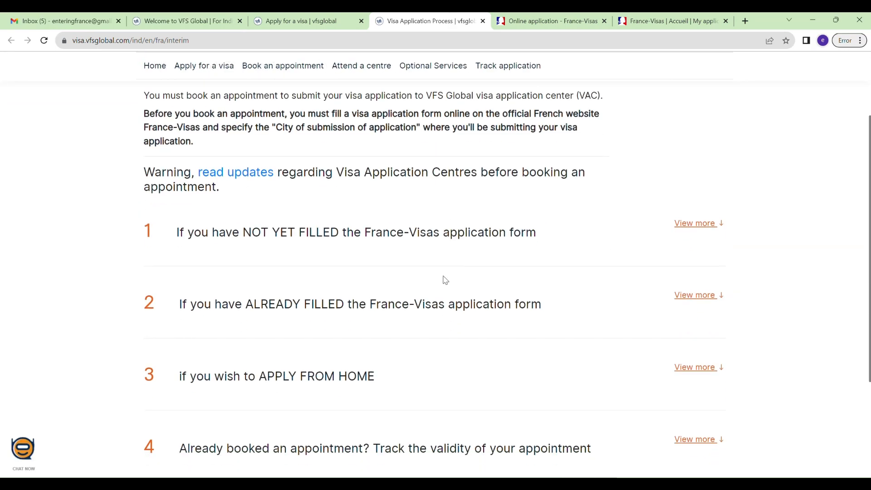
pyautogui.scroll(-1, 445, 280)
pyautogui.scroll(-1, 446, 280)
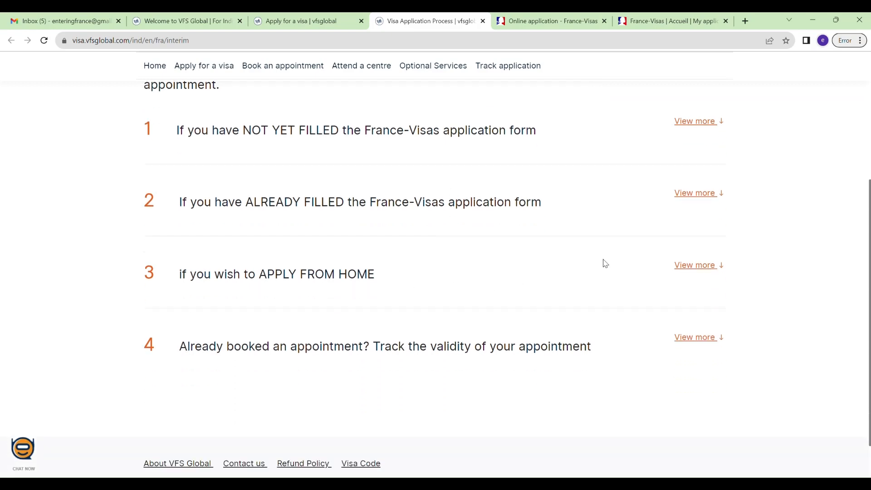
pyautogui.click(694, 194)
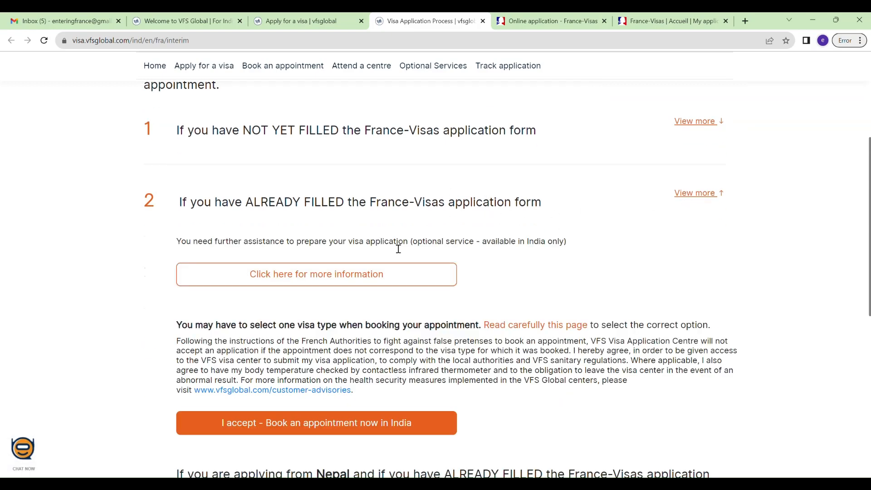
pyautogui.click(321, 278)
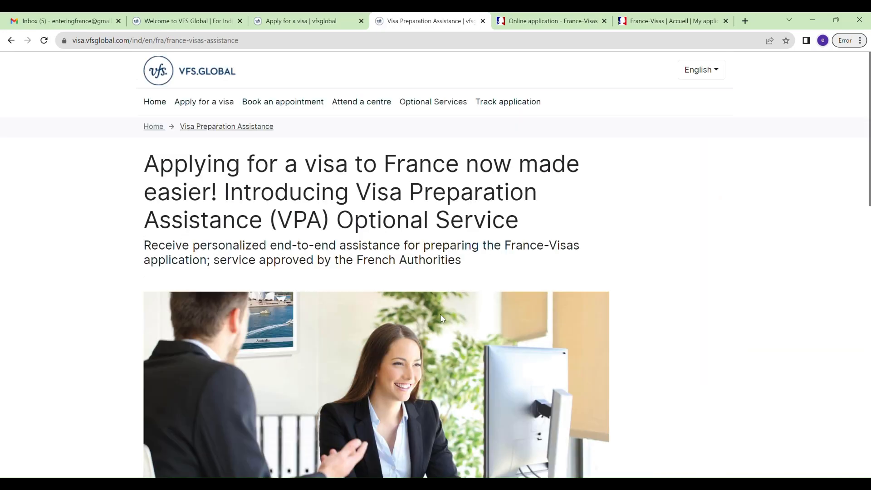
pyautogui.scroll(-6, 441, 312)
pyautogui.scroll(-3, 443, 316)
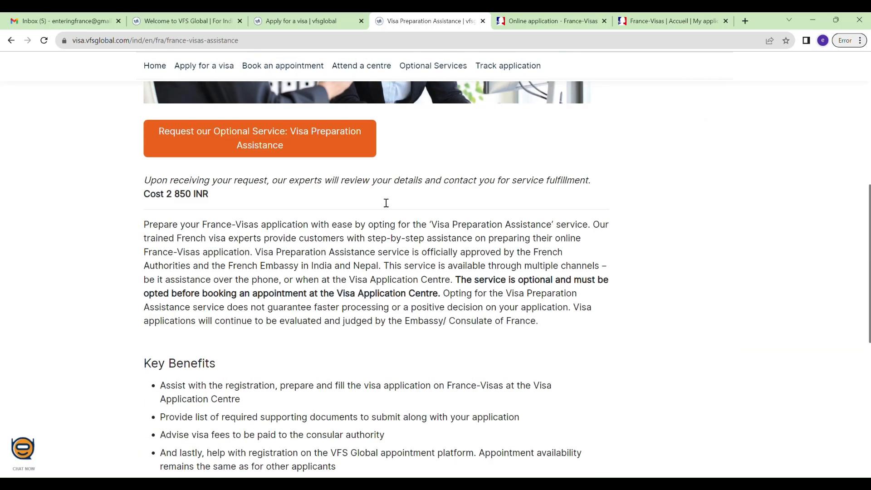
pyautogui.scroll(-6, 405, 339)
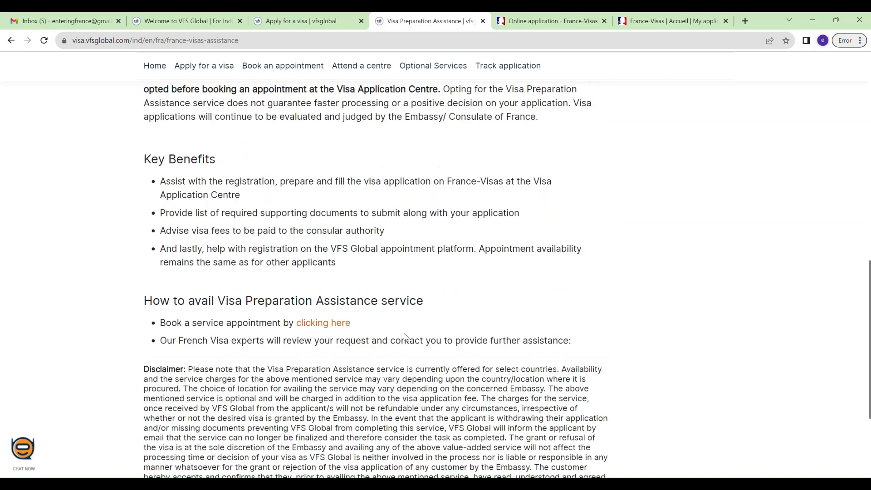
pyautogui.click(325, 222)
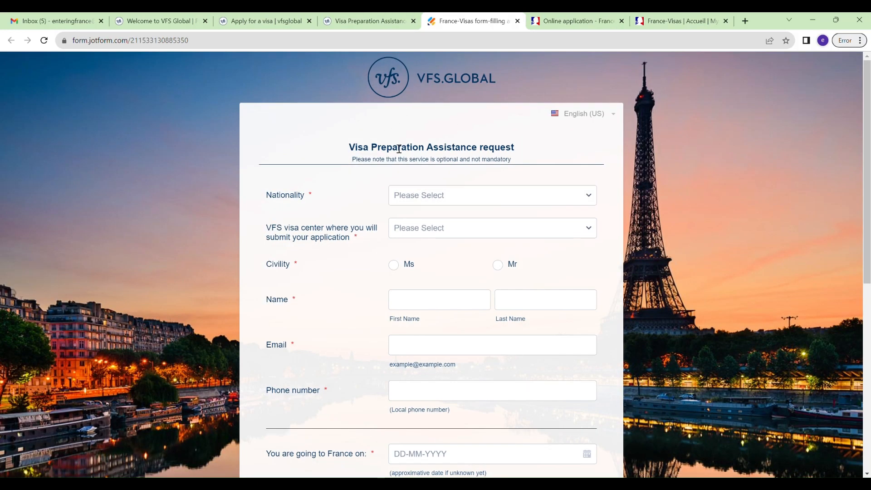
pyautogui.click(370, 21)
pyautogui.click(263, 21)
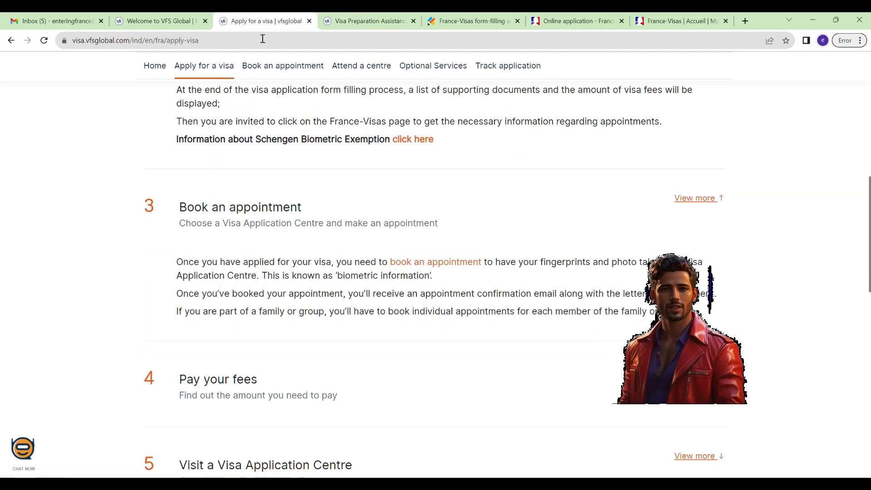